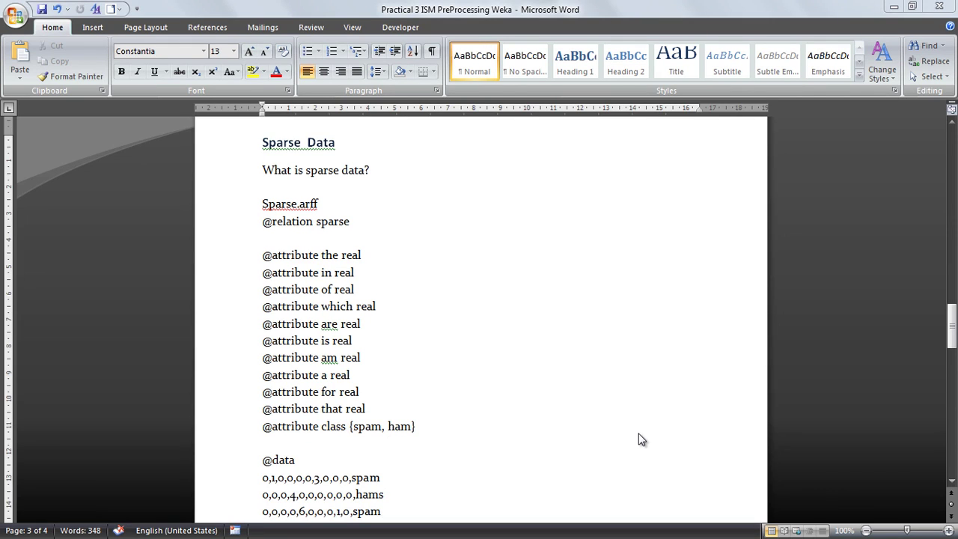
- Switch Word from the practical notes to the ARFF File Format document's Sparse ARFF files section
click(283, 228)
middle_click(452, 297)
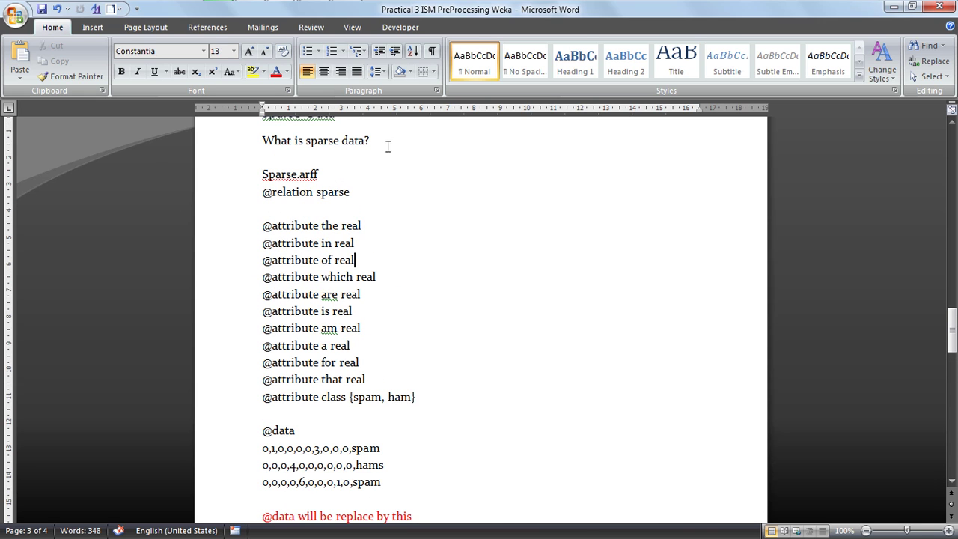
mouse_move(273, 7)
click(355, 93)
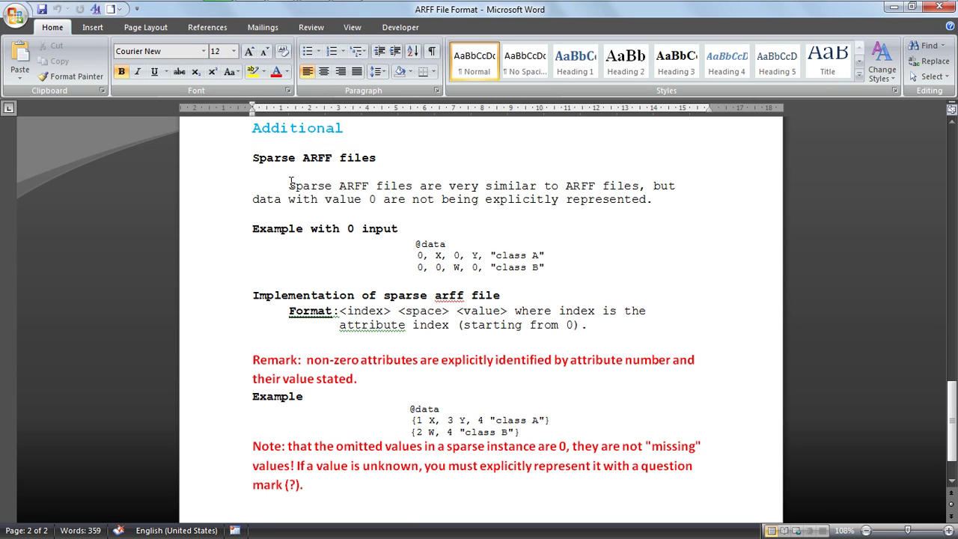
drag(291, 182, 656, 185)
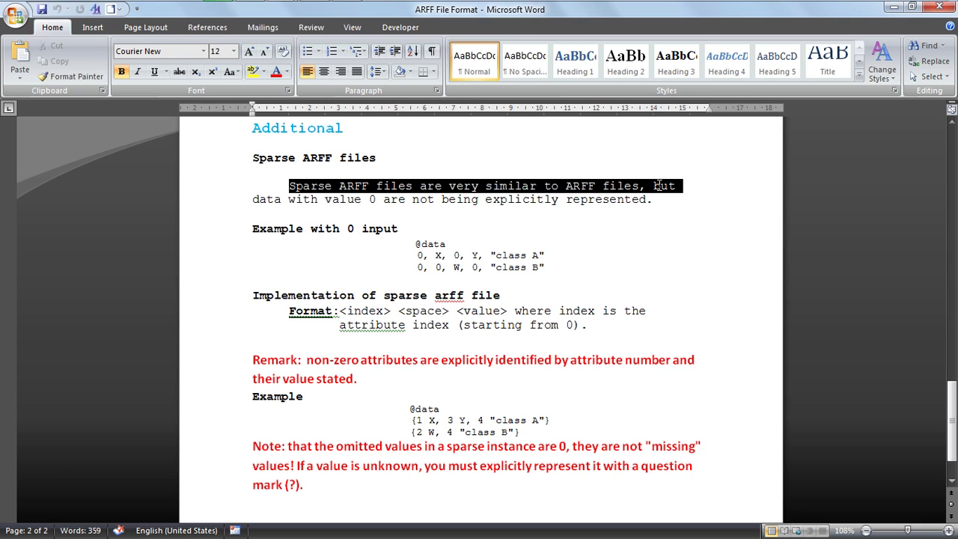
click(341, 185)
drag(235, 182, 382, 207)
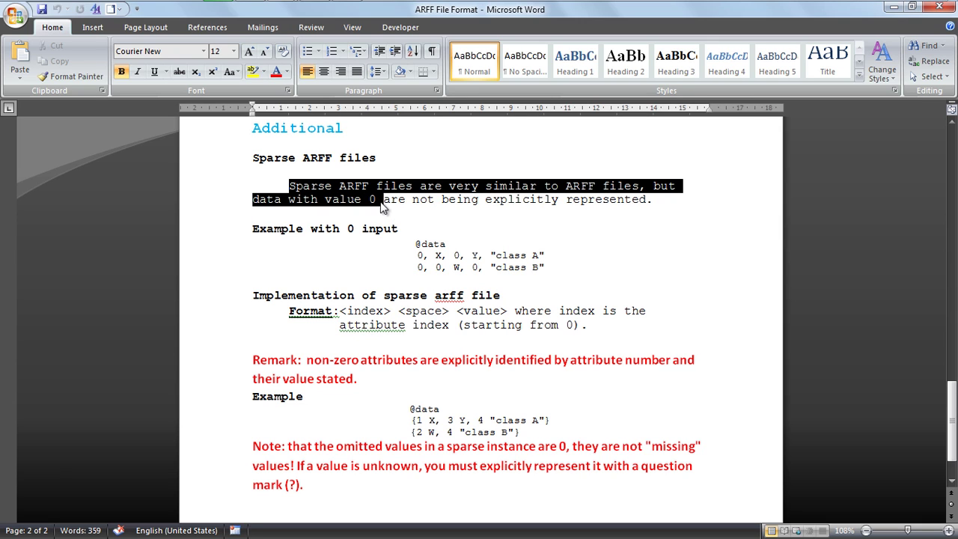
click(419, 200)
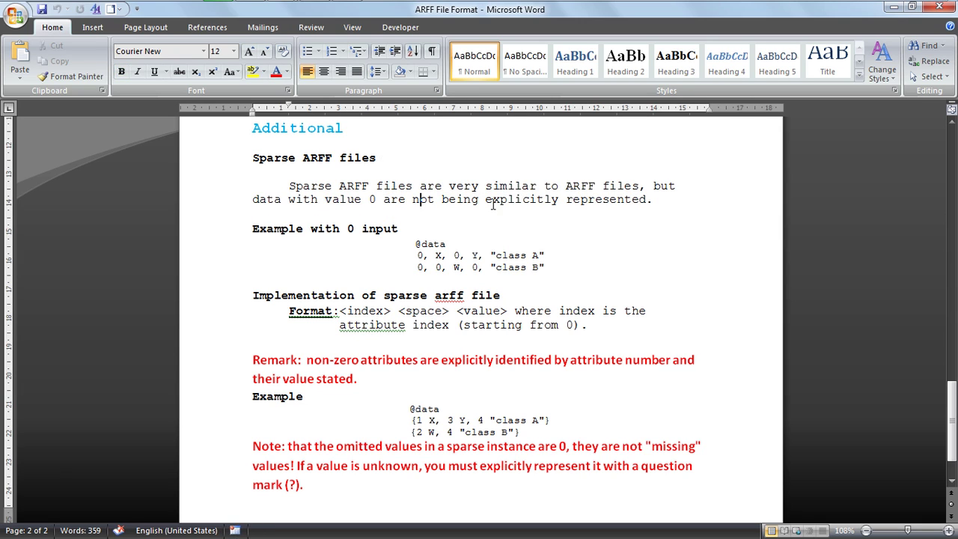
click(416, 256)
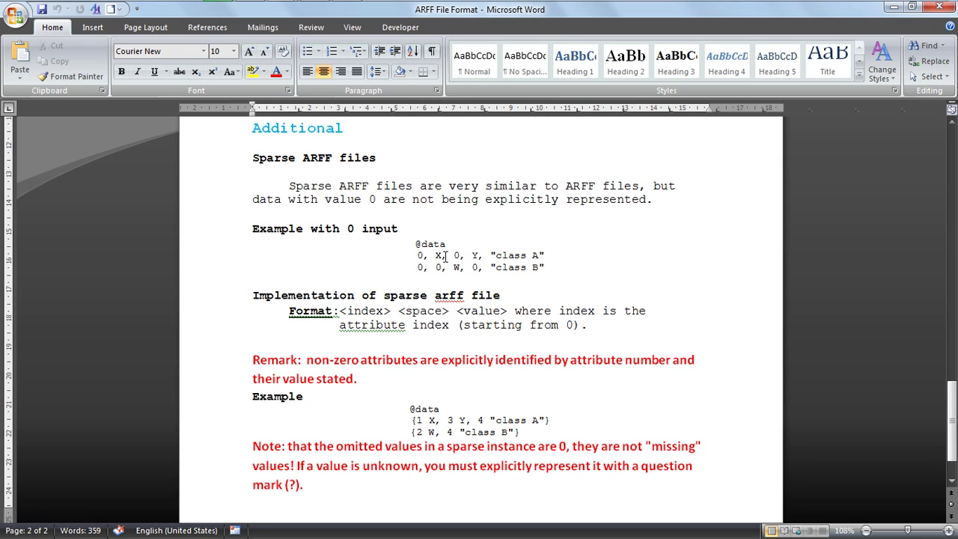
click(479, 256)
scroll(394, 327, down, 2)
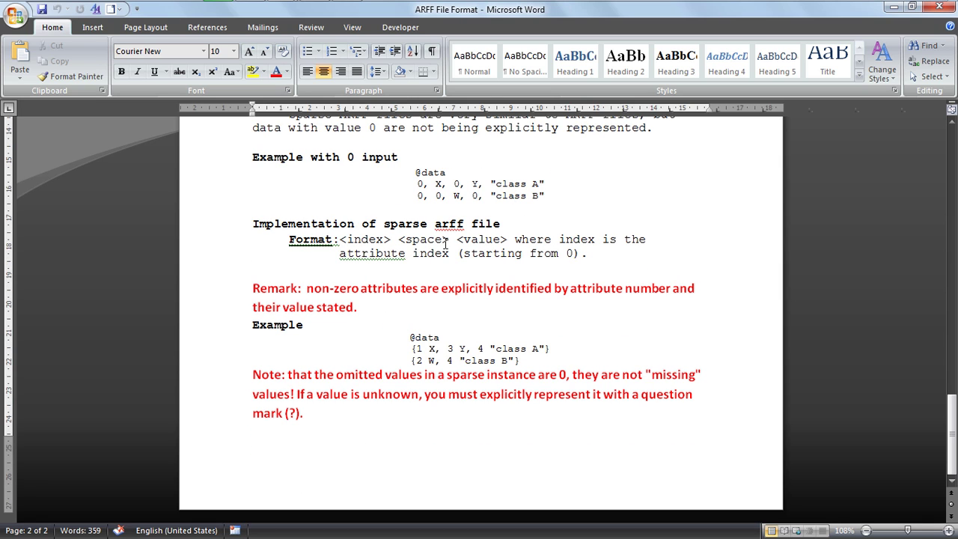
scroll(470, 378, up, 1)
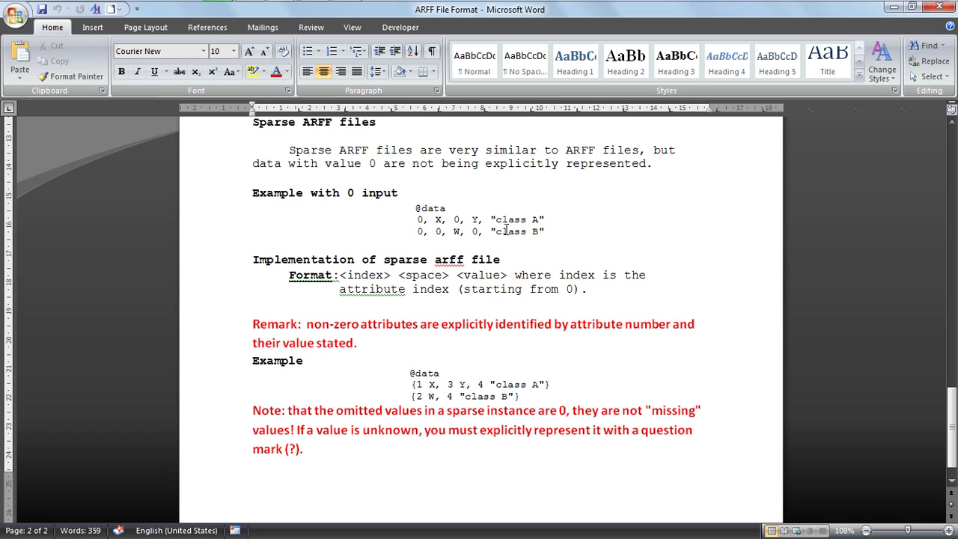
click(461, 219)
click(457, 384)
drag(542, 219, 495, 219)
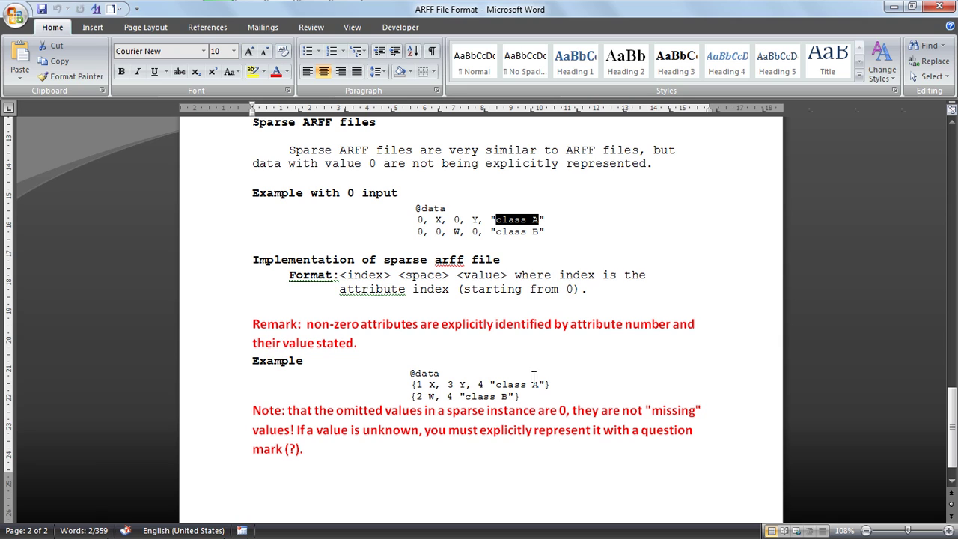
click(544, 384)
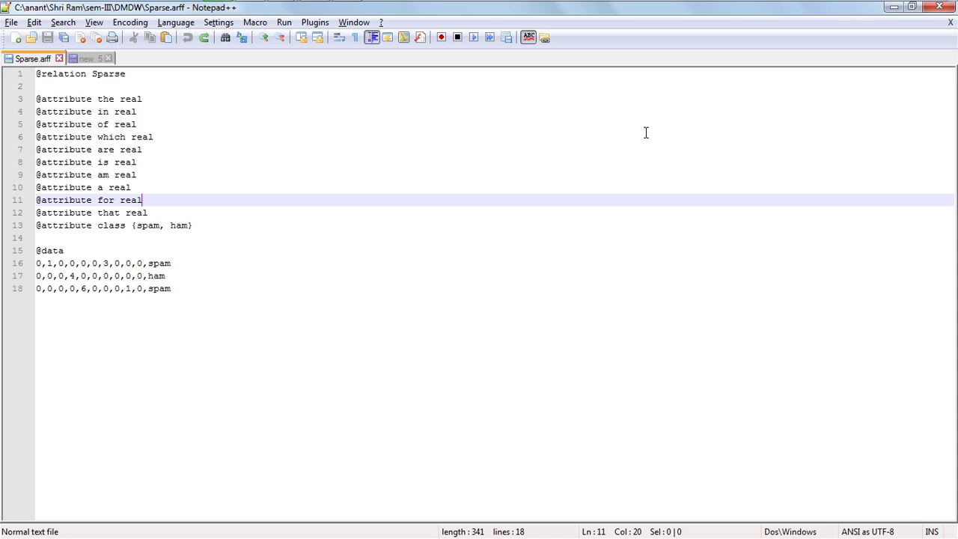
click(112, 263)
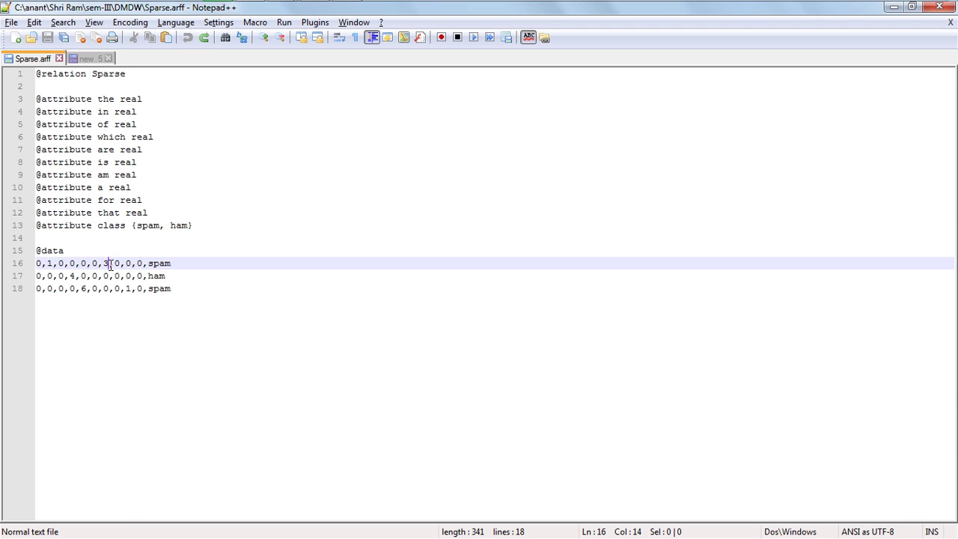
drag(37, 74, 131, 77)
click(130, 77)
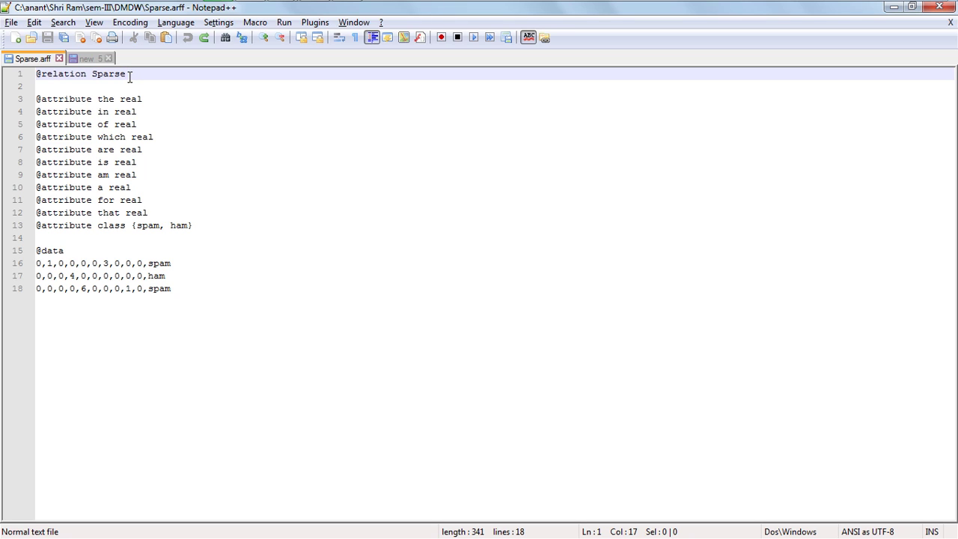
drag(40, 99, 150, 99)
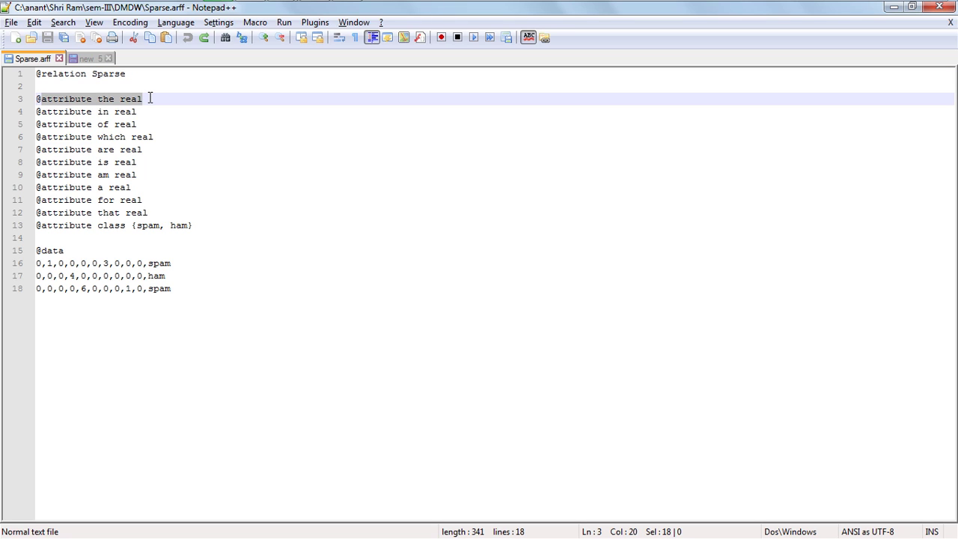
click(150, 98)
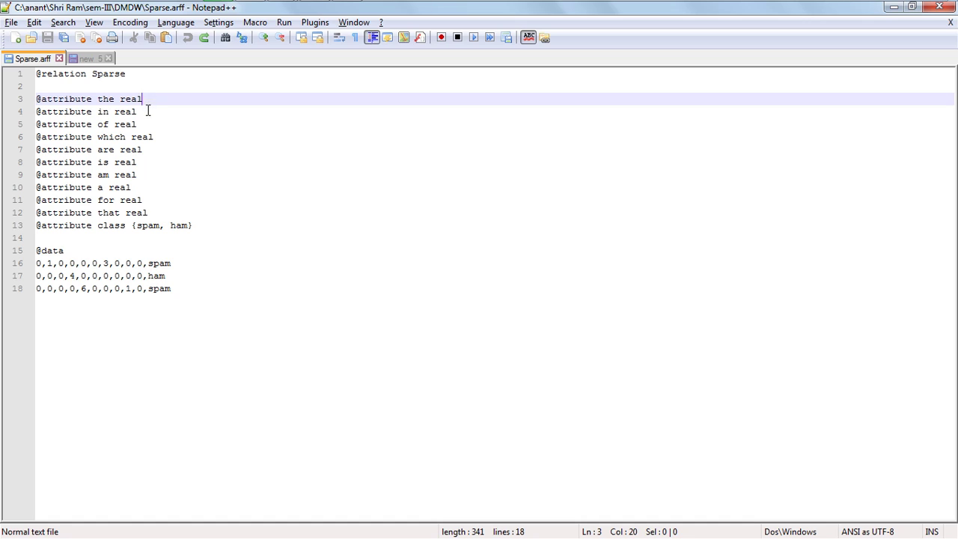
double_click(108, 99)
click(131, 98)
drag(92, 102, 37, 100)
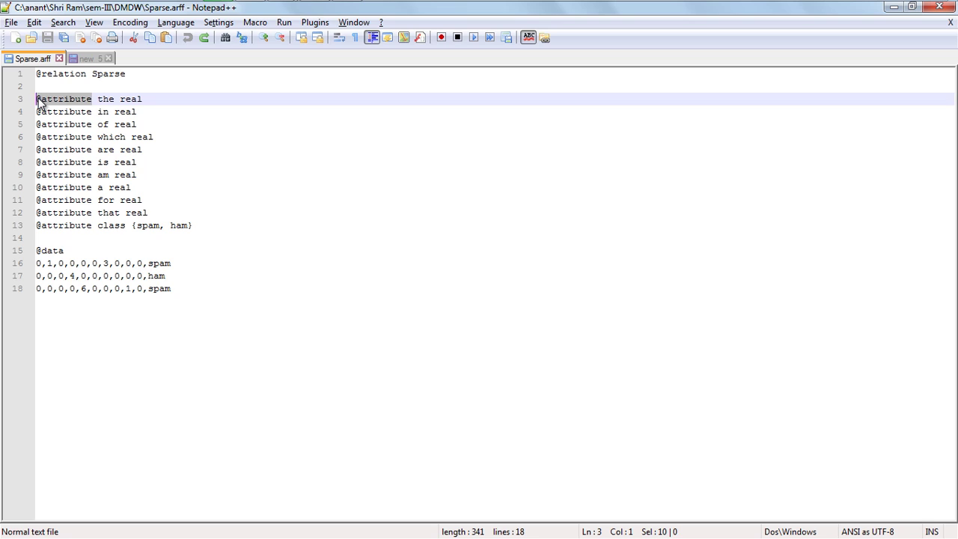
click(166, 276)
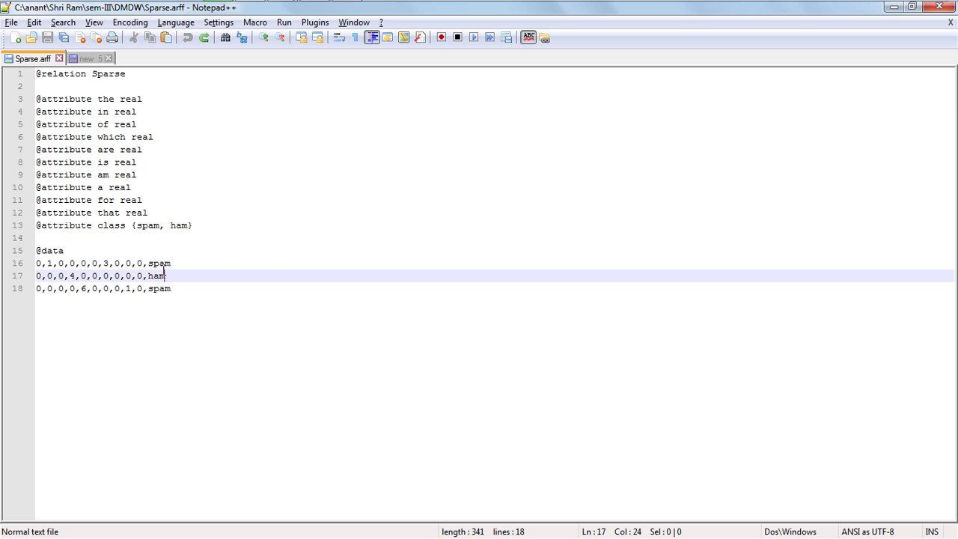
drag(67, 250, 43, 250)
click(84, 250)
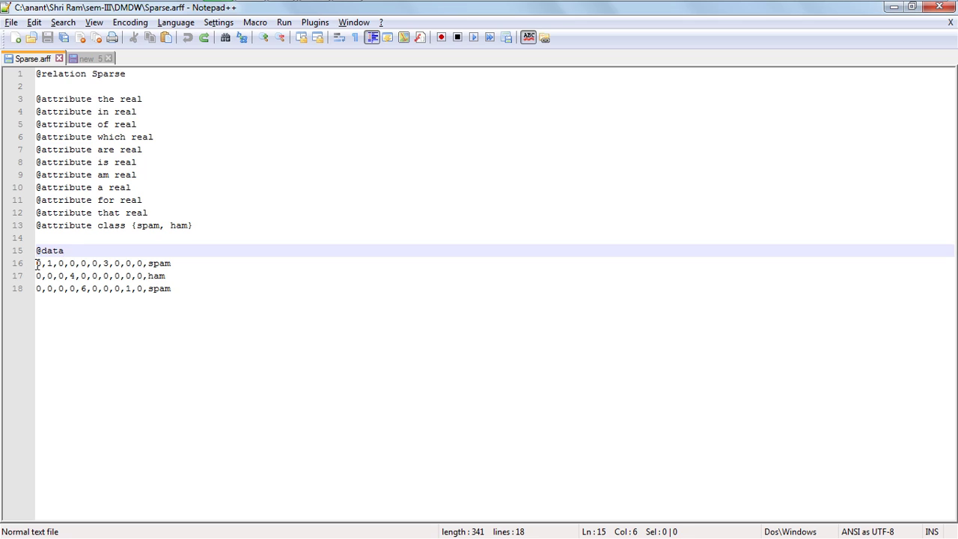
drag(36, 263, 150, 263)
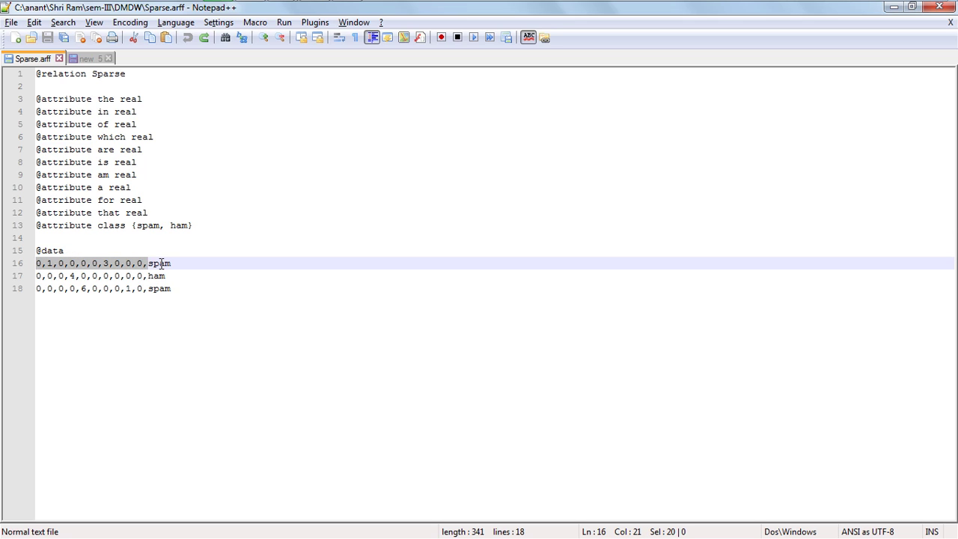
click(159, 263)
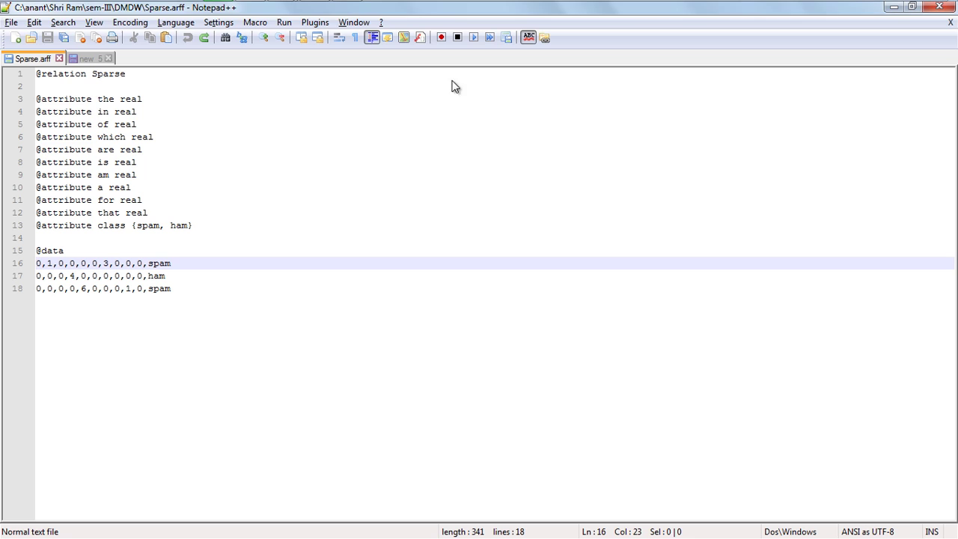
- Launch Weka Explorer and load Sparse.arff from the sem-III > DMDW folder on drive C
click(317, 11)
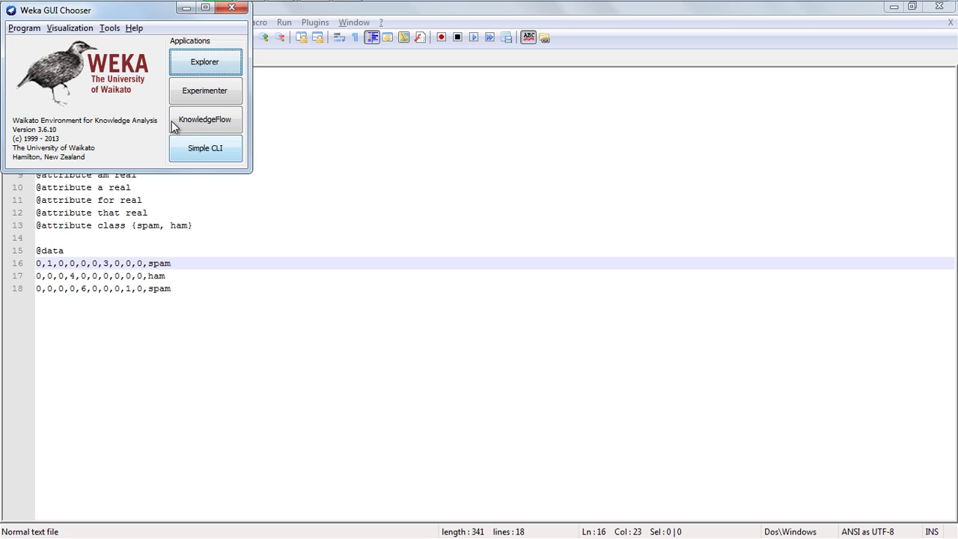
click(227, 59)
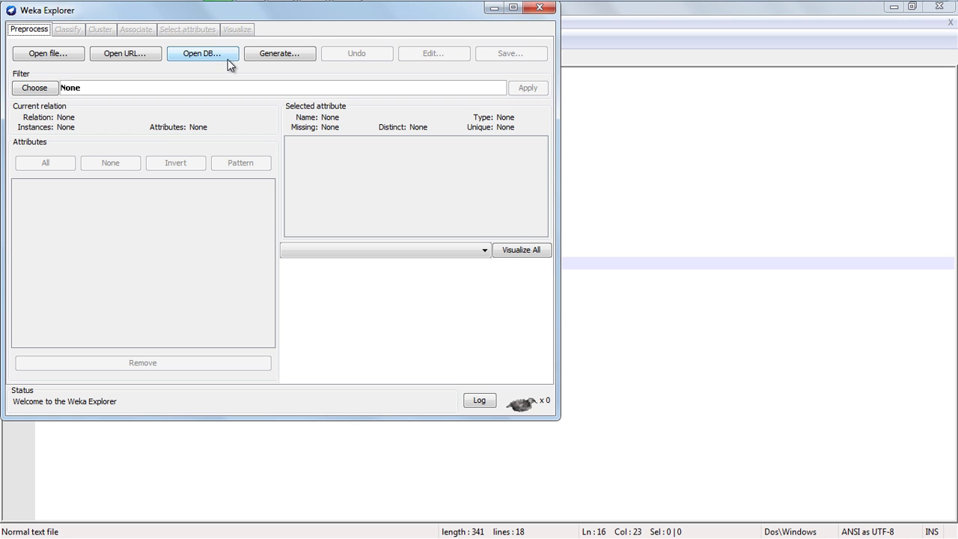
click(45, 52)
click(112, 278)
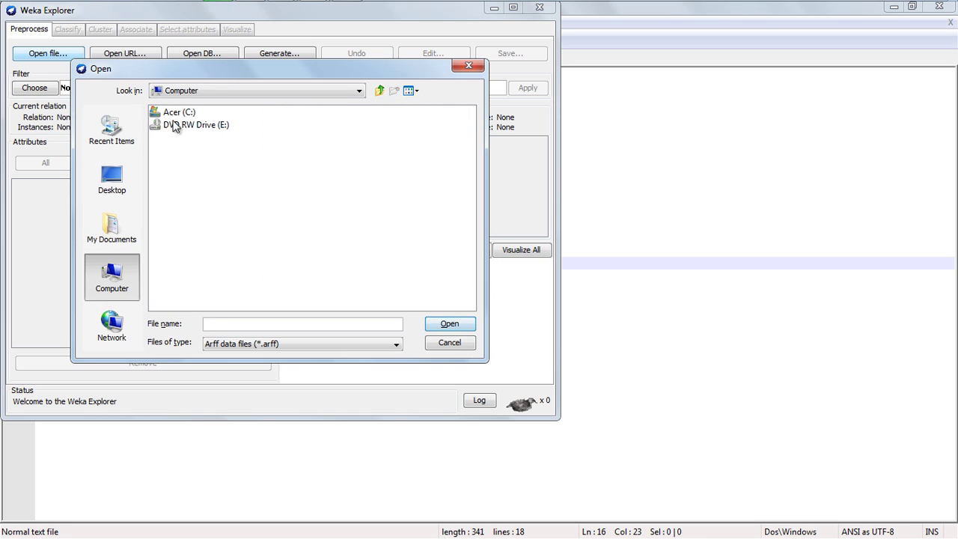
double_click(166, 112)
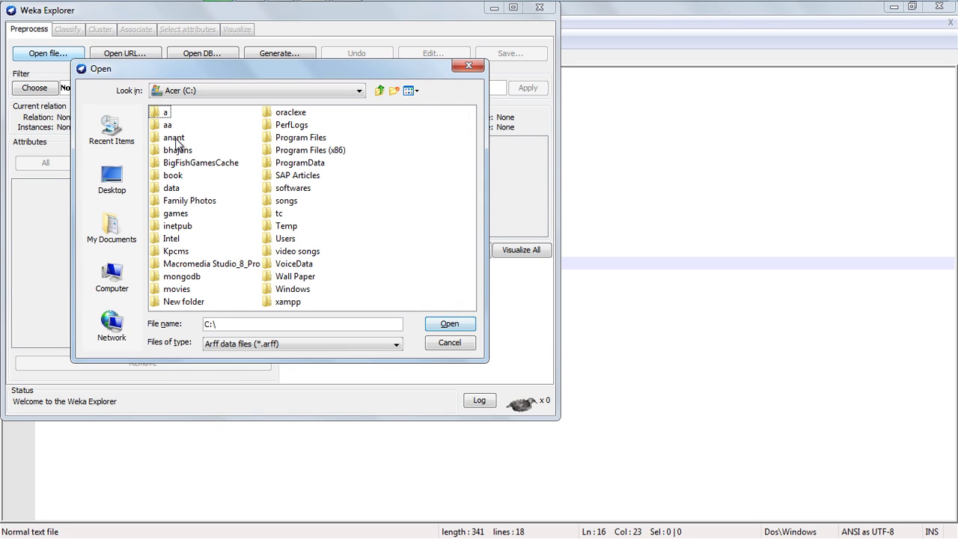
double_click(175, 139)
double_click(255, 188)
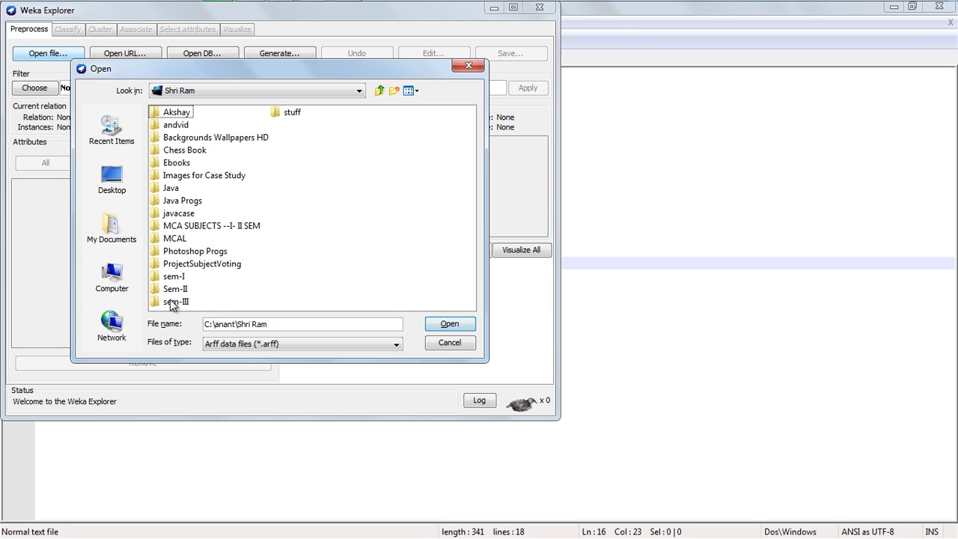
double_click(174, 301)
double_click(171, 125)
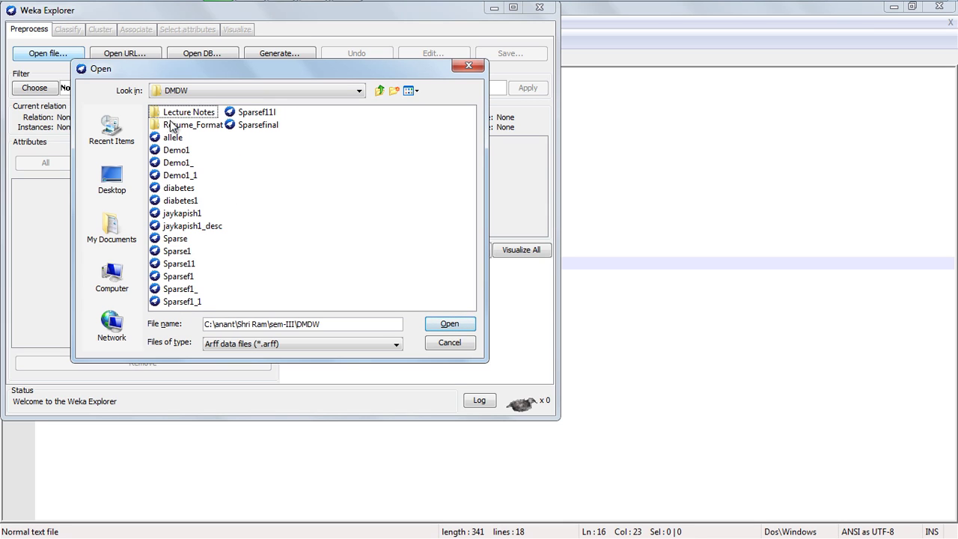
double_click(178, 238)
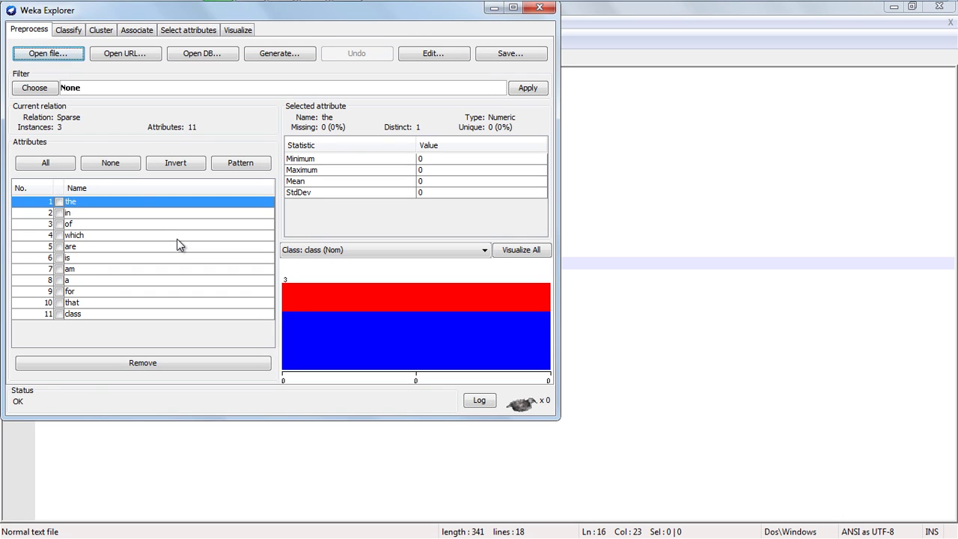
- Choose the filters > unsupervised > instance > NonSparseToSparse filter
click(55, 88)
click(20, 100)
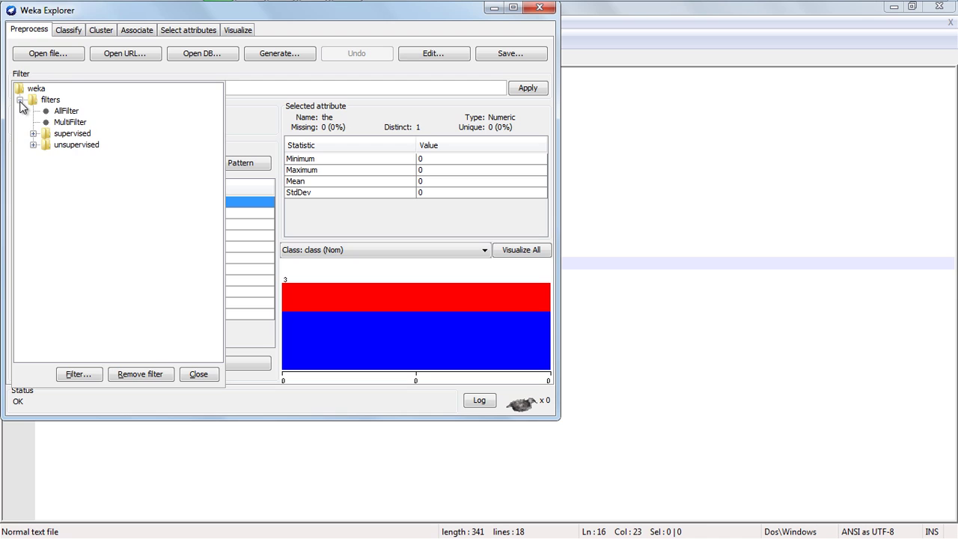
click(32, 144)
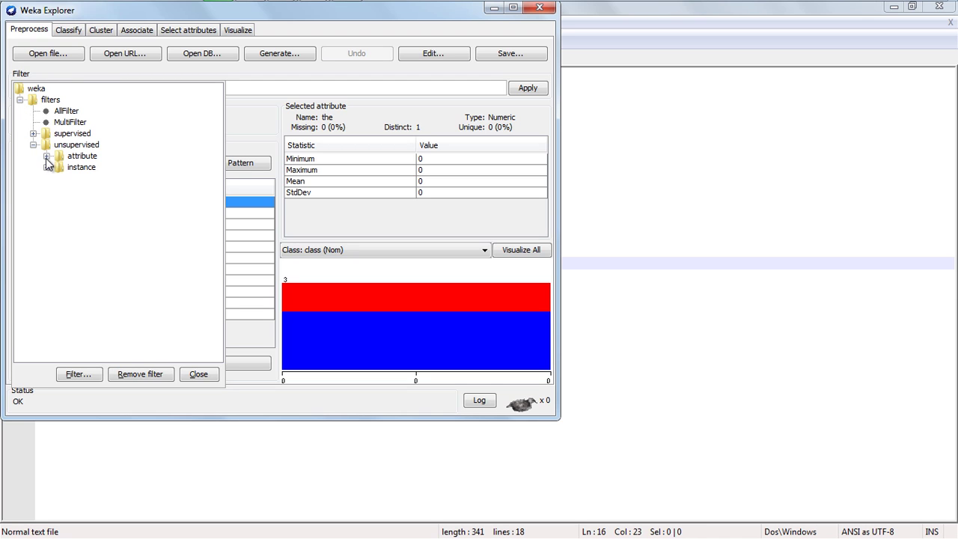
click(46, 156)
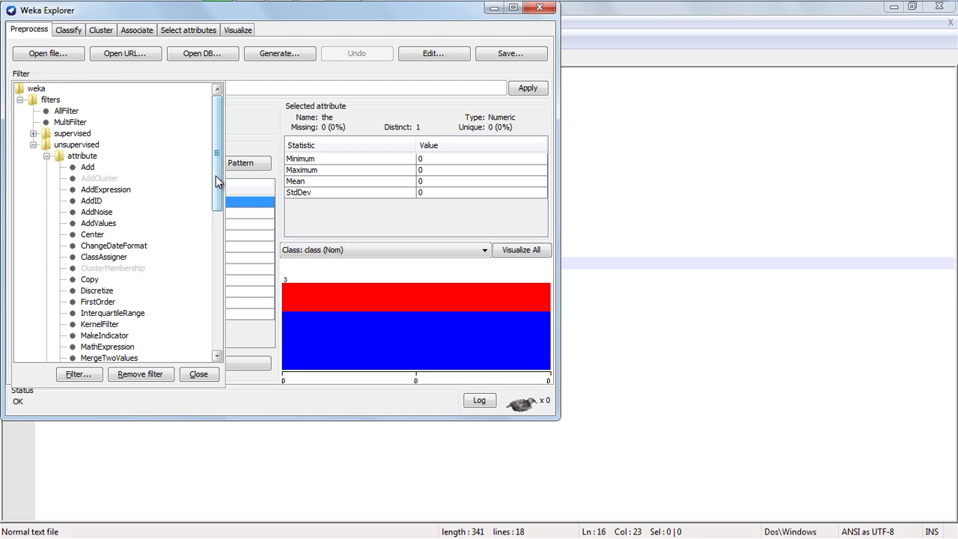
mouse_move(216, 184)
mouse_down()
mouse_move(222, 324)
mouse_move(226, 182)
mouse_up()
click(46, 155)
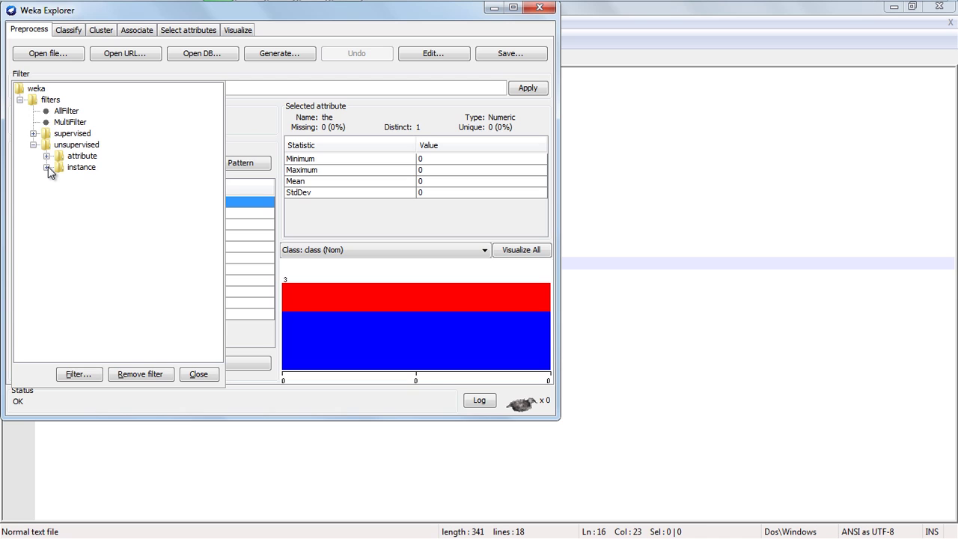
click(47, 167)
click(101, 179)
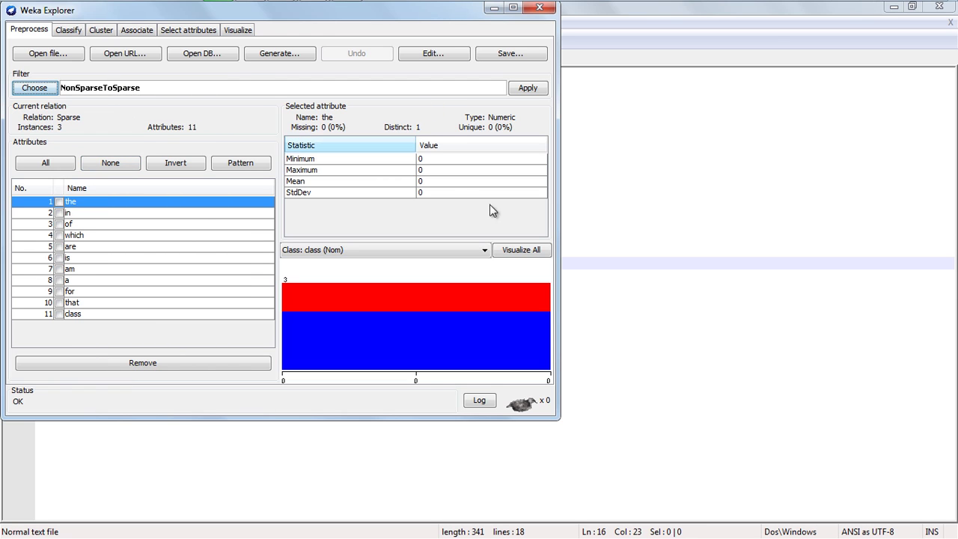
- Glance at the original Sparse.arff text, then apply NonSparseToSparse to the loaded data
click(621, 237)
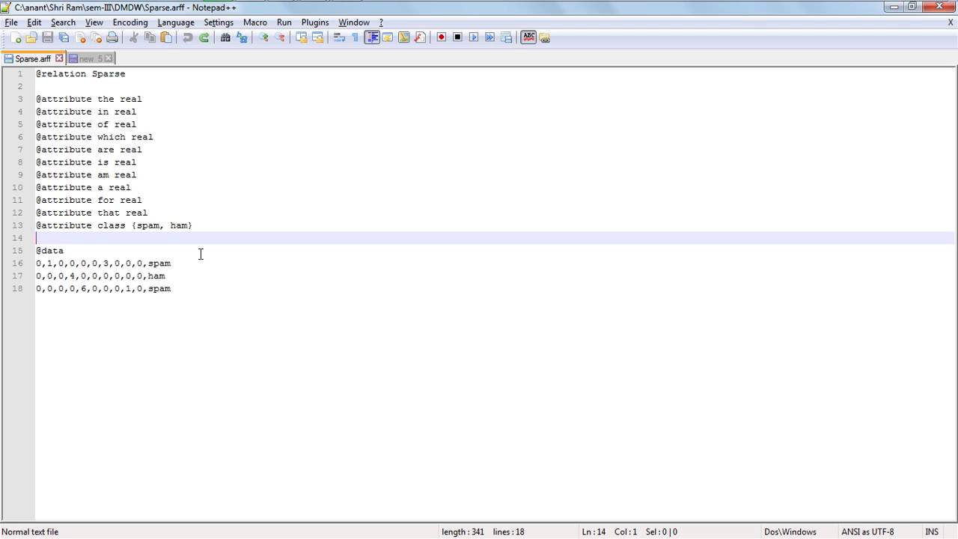
key(alt+Tab)
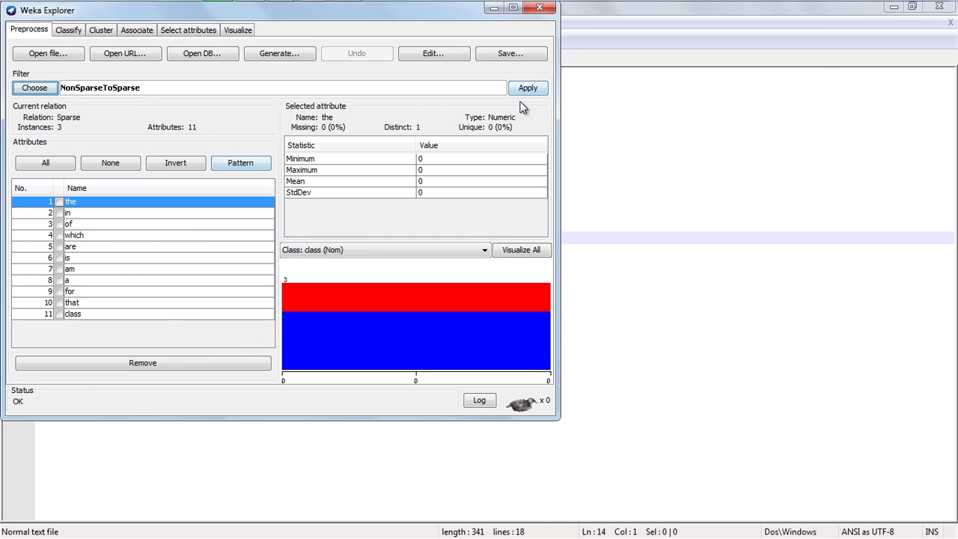
click(527, 89)
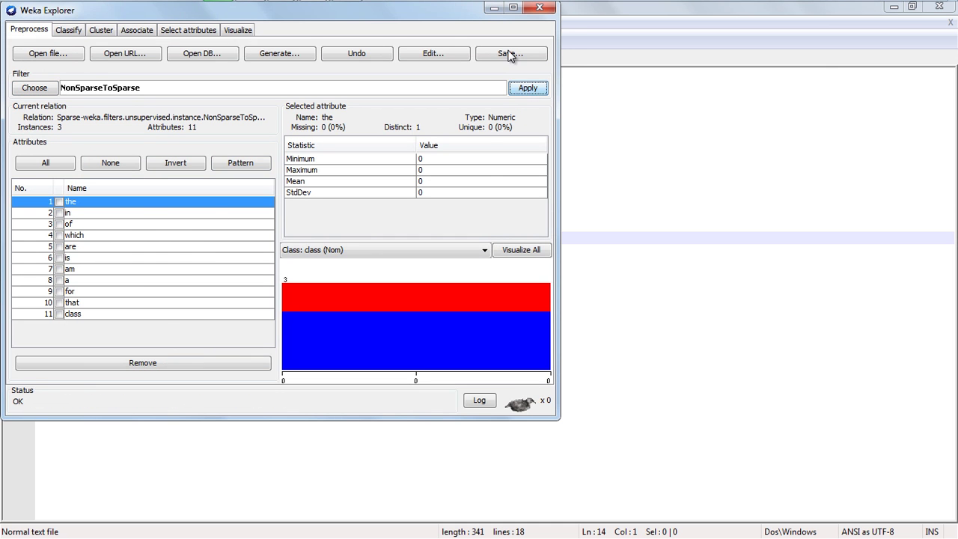
- Save the filtered data in the DMDW folder as SparseFinalResult.arff
click(509, 56)
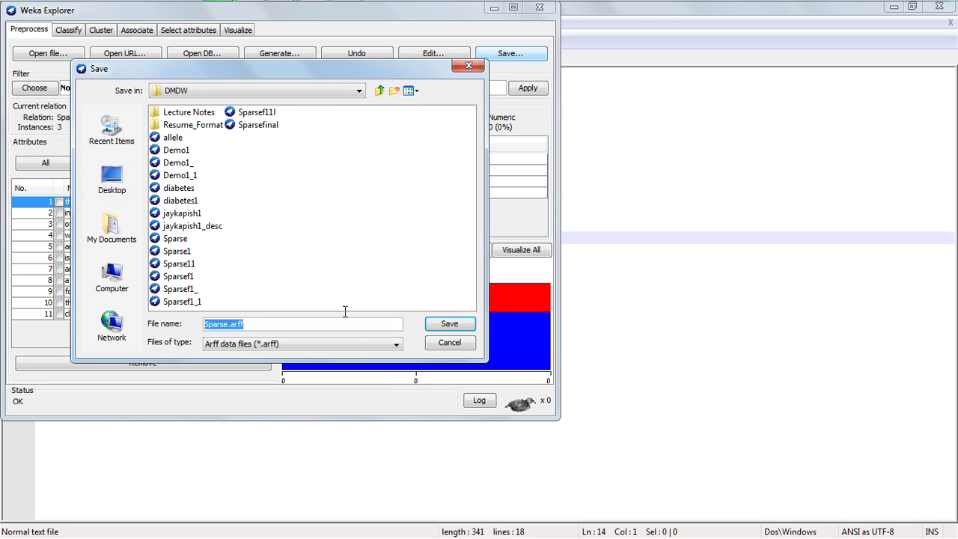
click(228, 324)
text(fe)
text(sult)
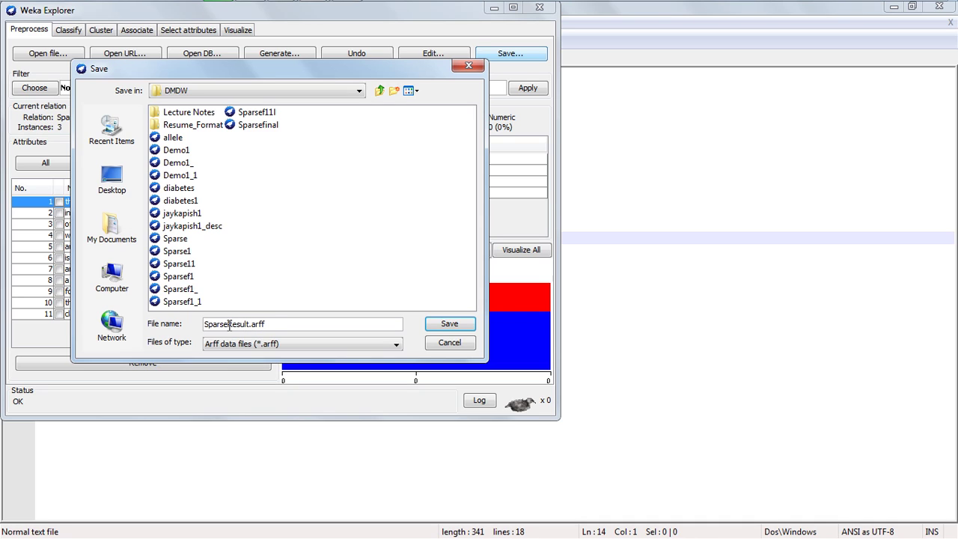
text(Final)
key(Return)
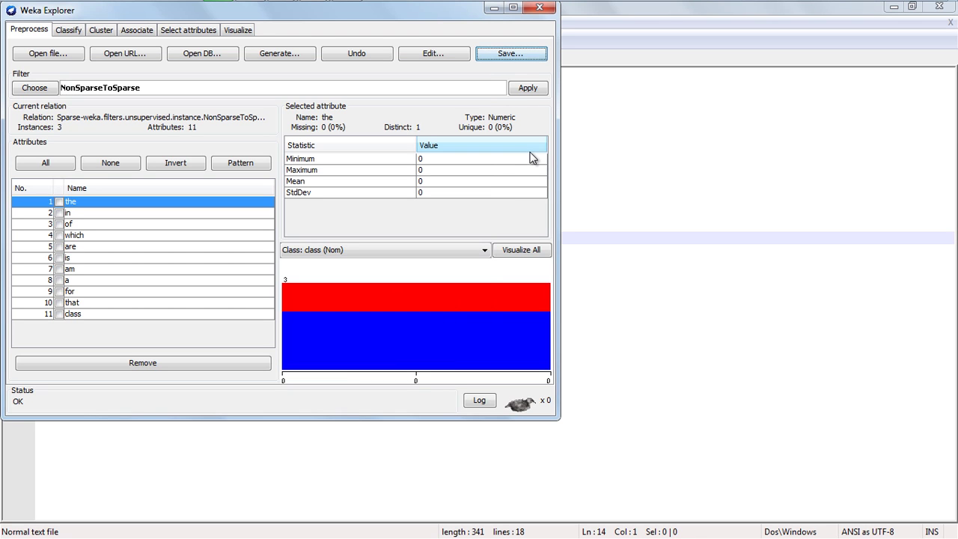
- Open a file browser and navigate to C: > anant > Shri Ram > sem-III > DMDW
key(super+e)
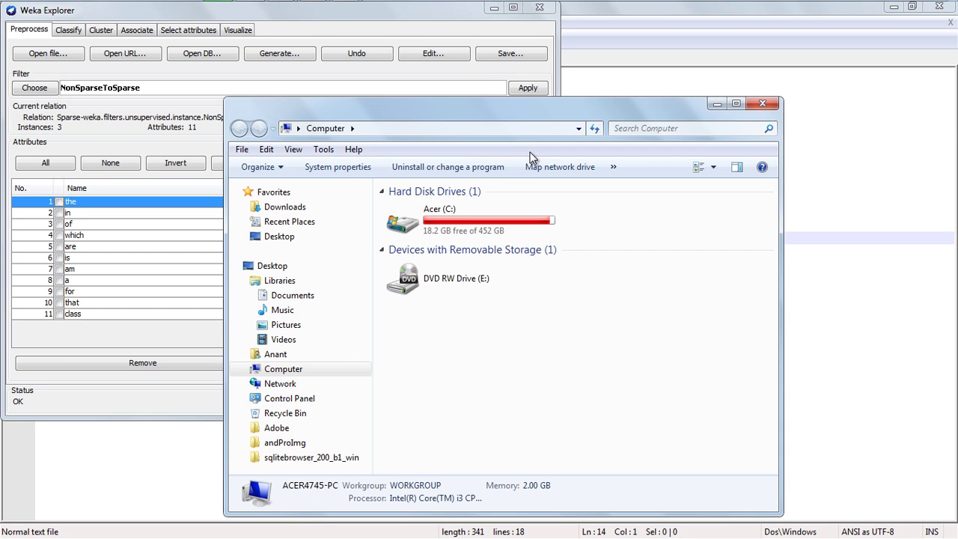
double_click(487, 231)
double_click(507, 217)
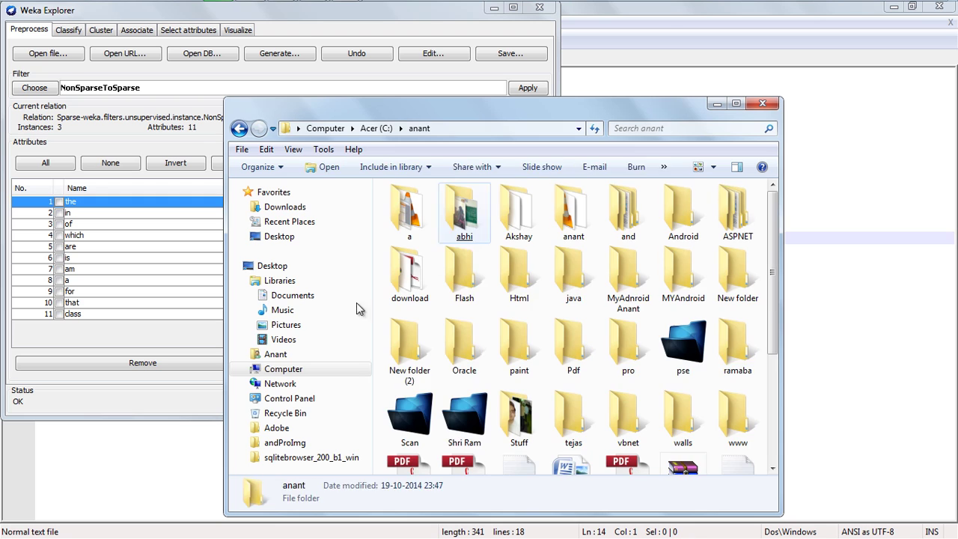
double_click(464, 420)
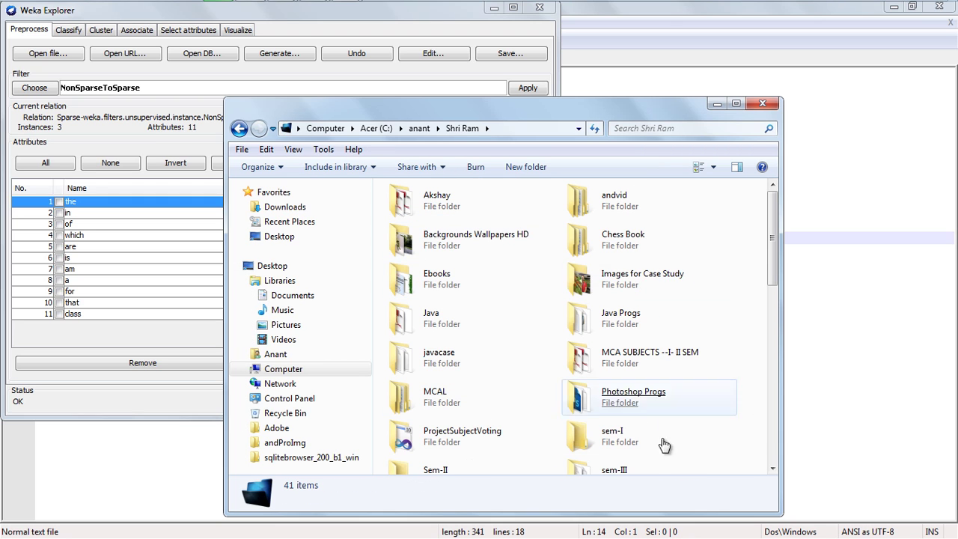
double_click(628, 465)
double_click(413, 222)
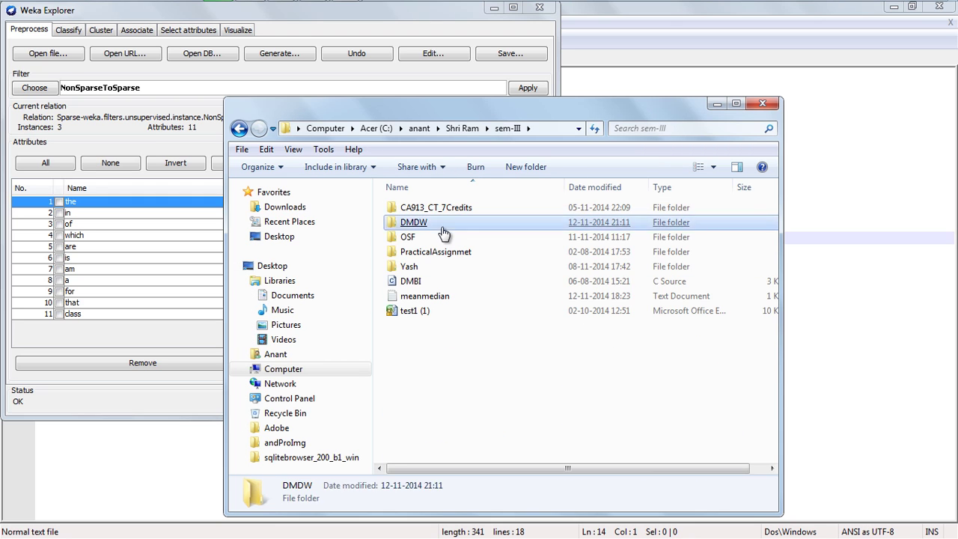
- Group the DMDW files by date modified and bring up SparseFinalResult's context menu
scroll(776, 230, down, 1)
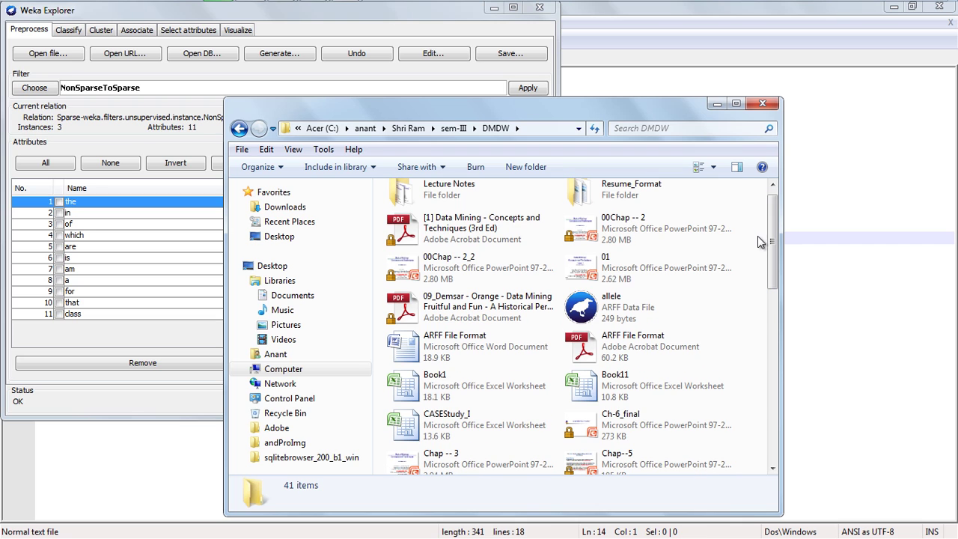
right_click(758, 236)
mouse_move(782, 279)
click(711, 292)
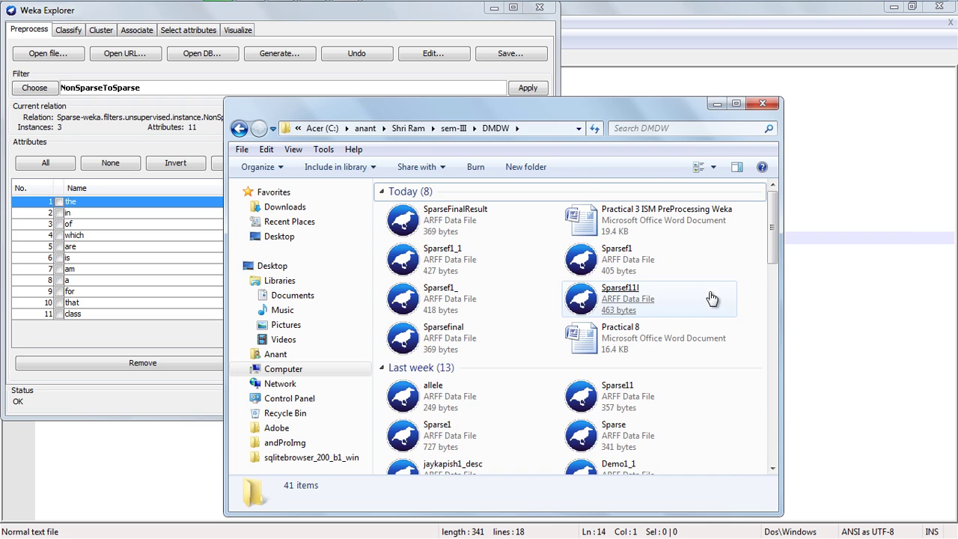
click(464, 220)
right_click(464, 222)
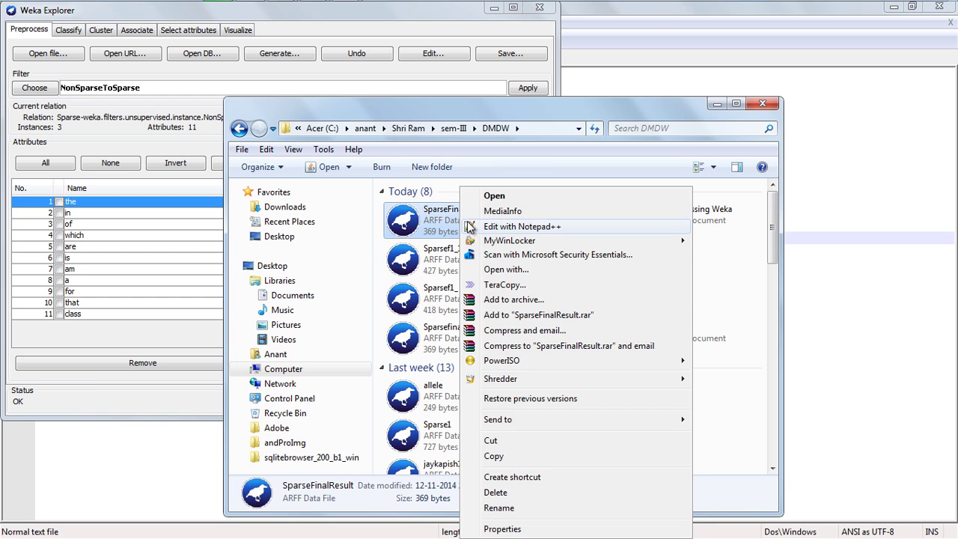
- Open SparseFinalResult.arff in Notepad++, move its tab beside Sparse.arff, and compare their data rows
click(479, 226)
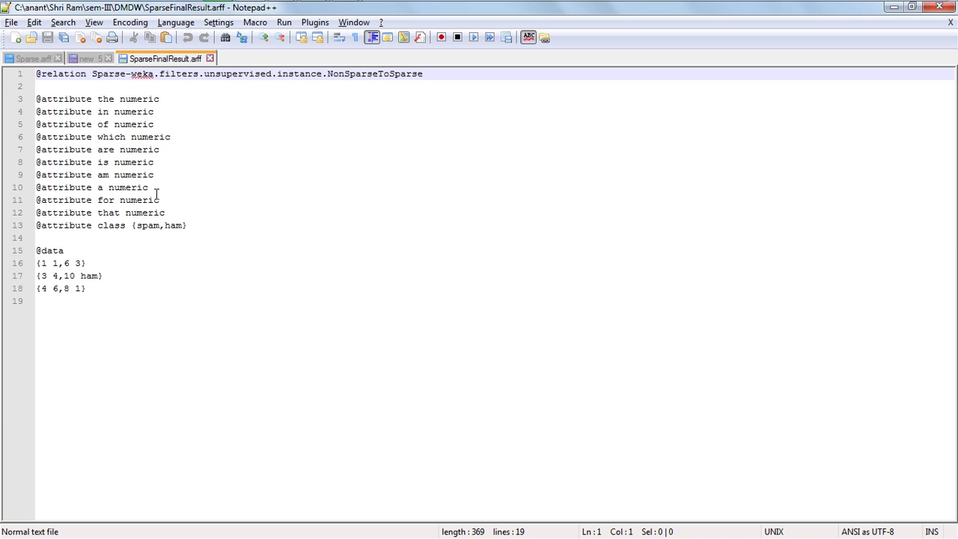
drag(162, 60, 82, 61)
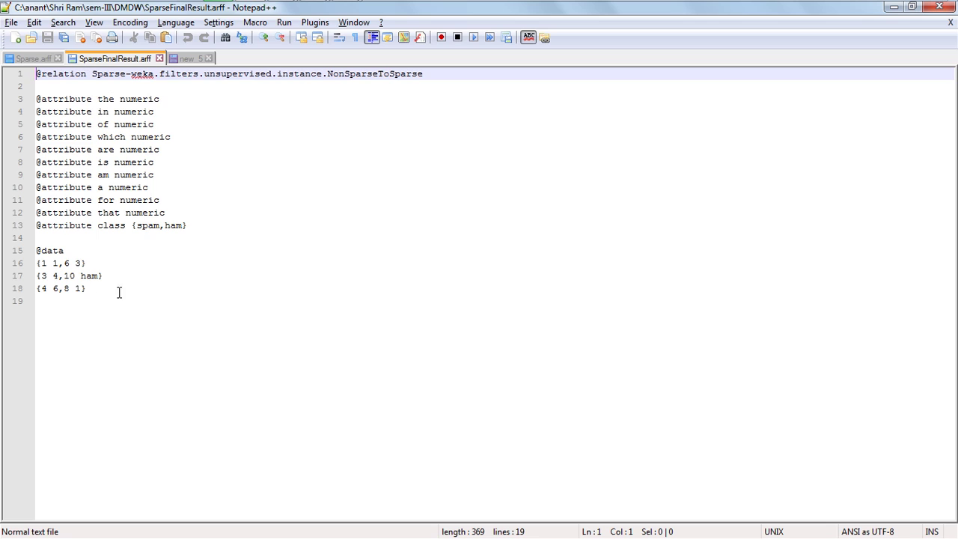
click(30, 58)
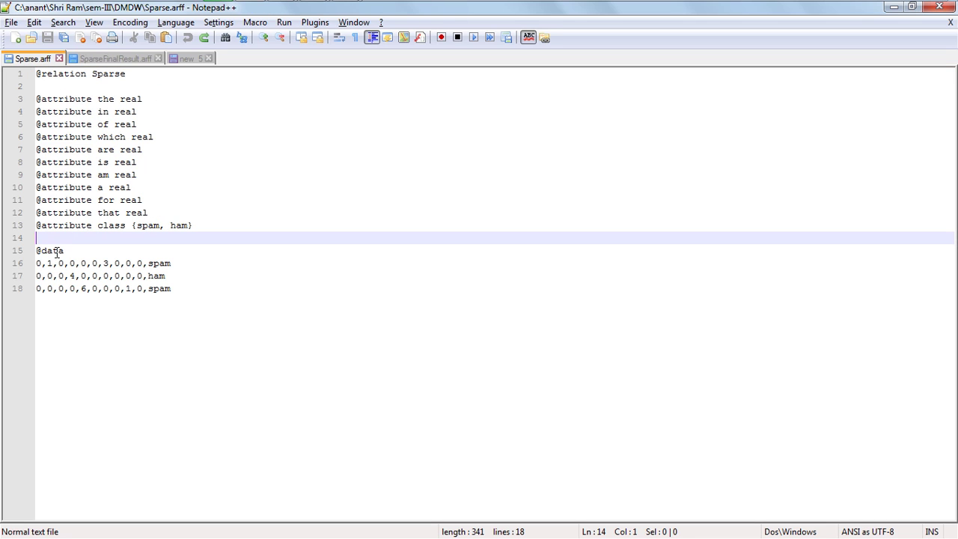
click(39, 266)
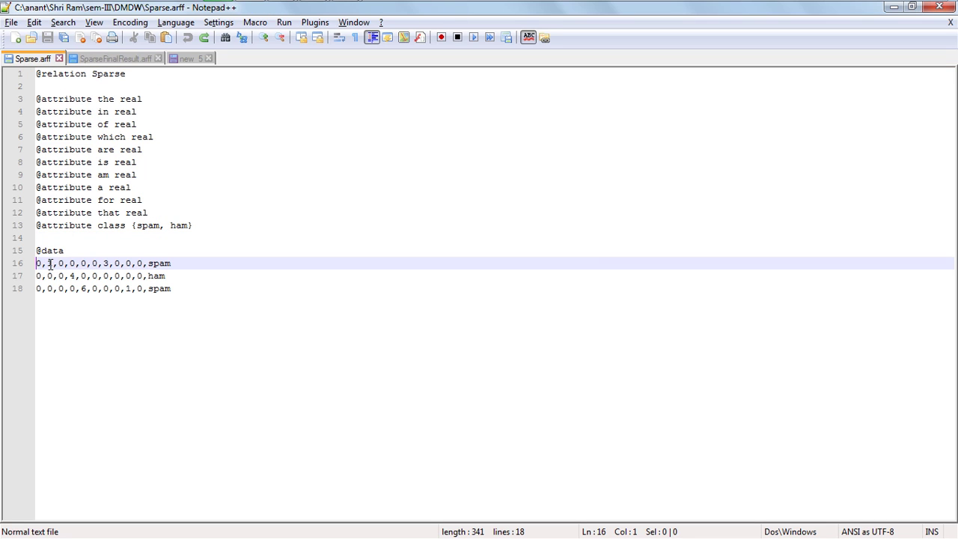
click(109, 58)
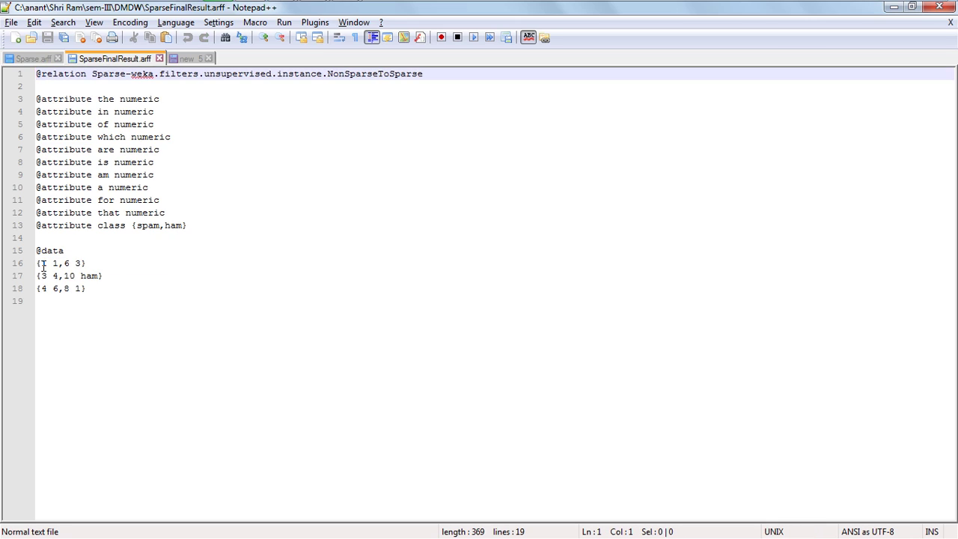
click(33, 58)
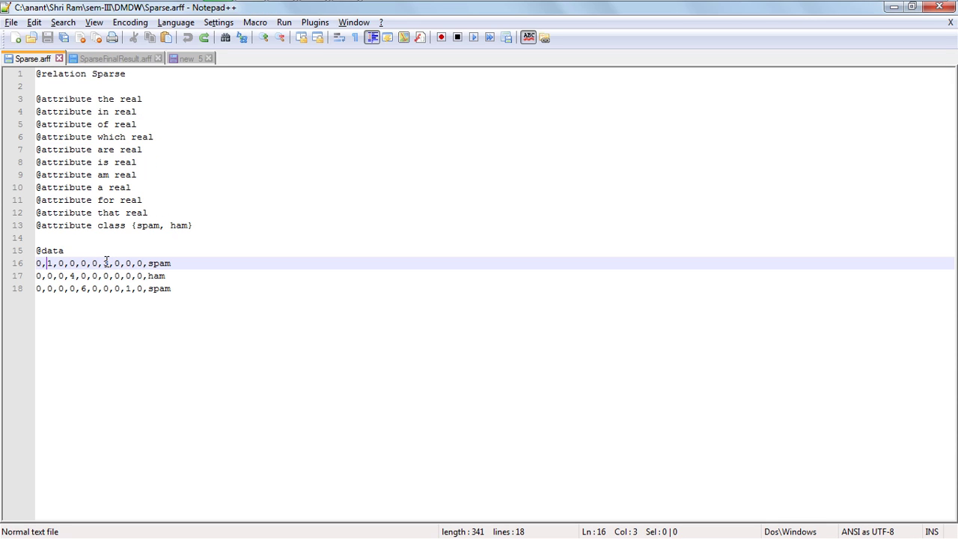
click(82, 59)
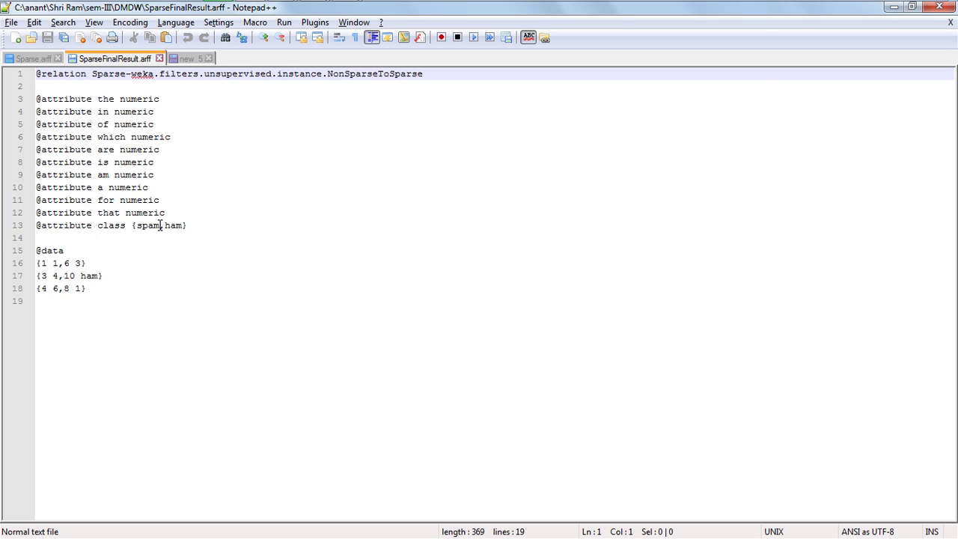
- Inspect the class {spam,ham} line in SparseFinalResult.arff and compare again with Sparse.arff
click(185, 226)
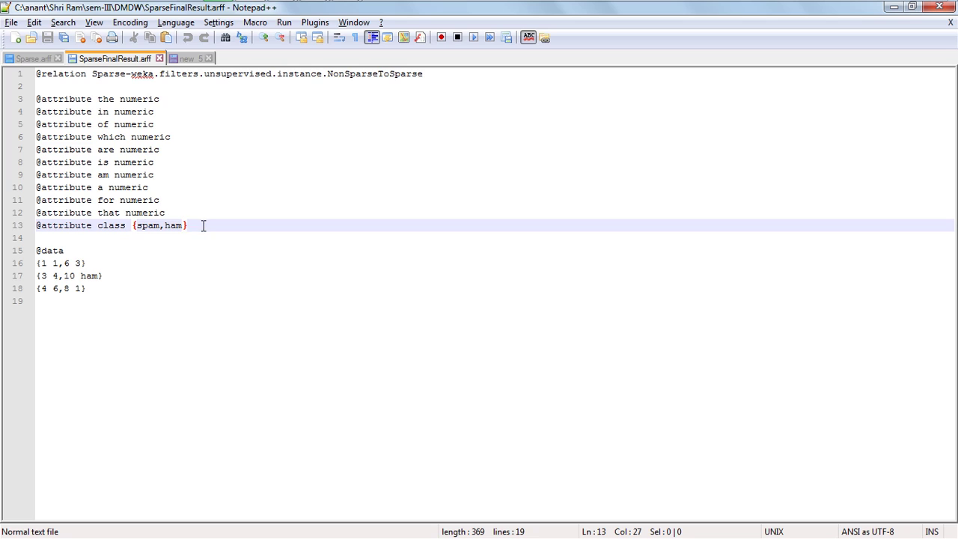
click(141, 225)
click(37, 59)
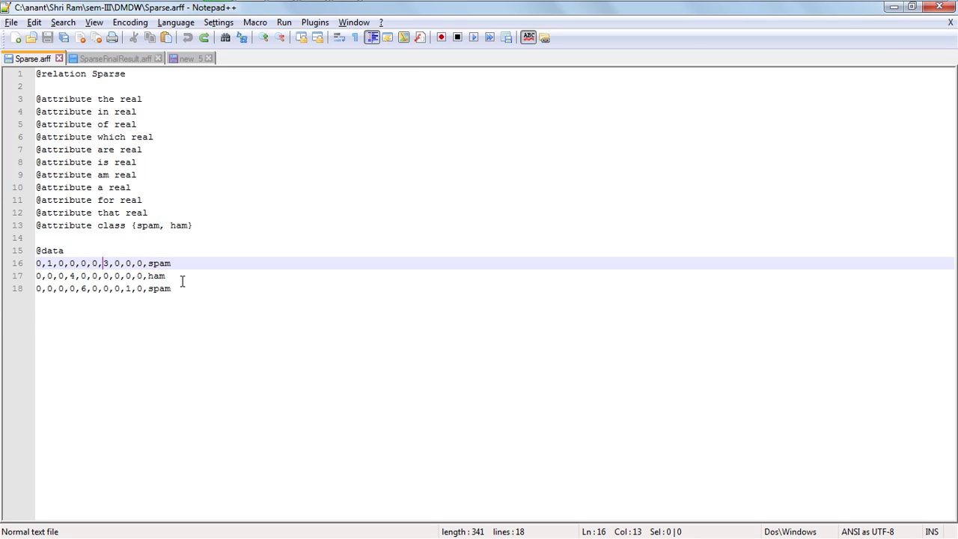
click(112, 60)
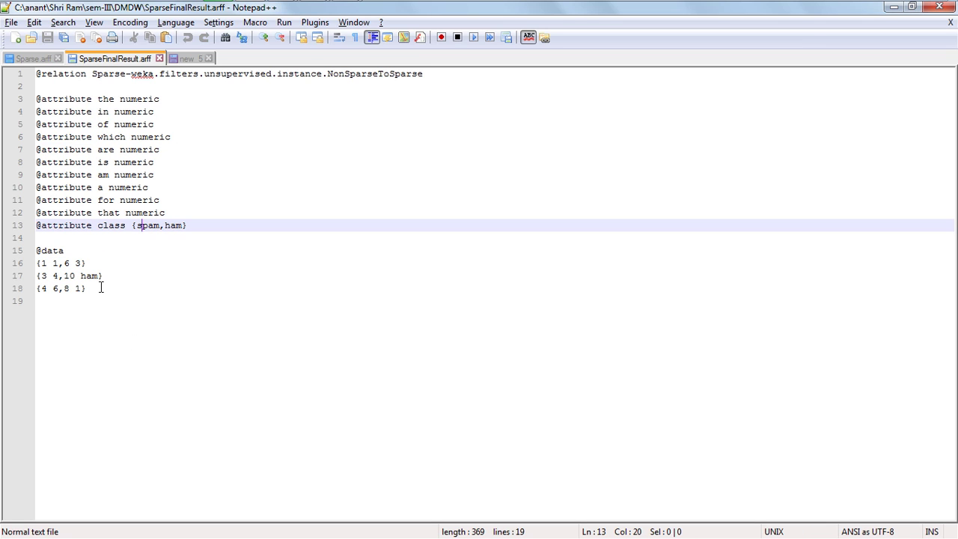
- Reload SparseFinalResult in Weka Explorer and apply the SparseToNonSparse filter
mouse_move(312, 11)
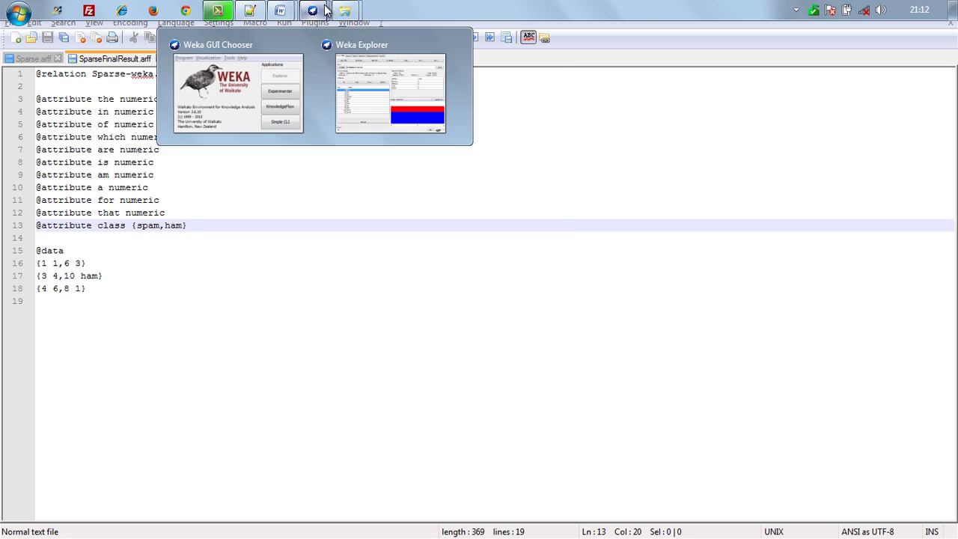
click(368, 85)
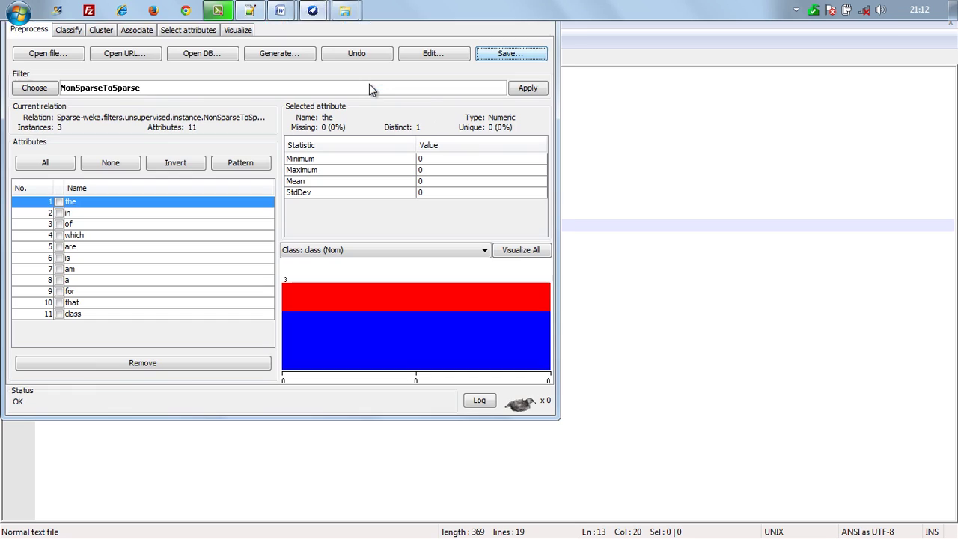
click(60, 58)
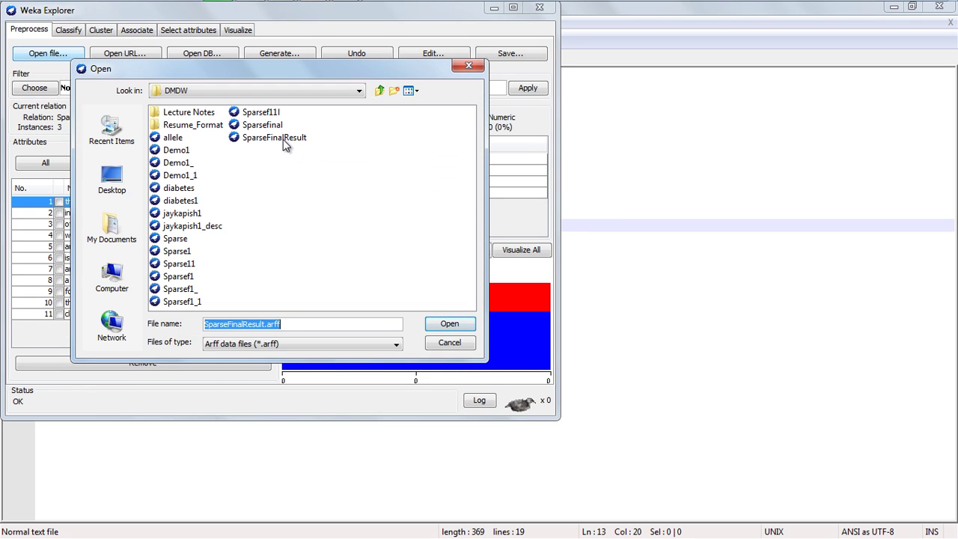
double_click(283, 140)
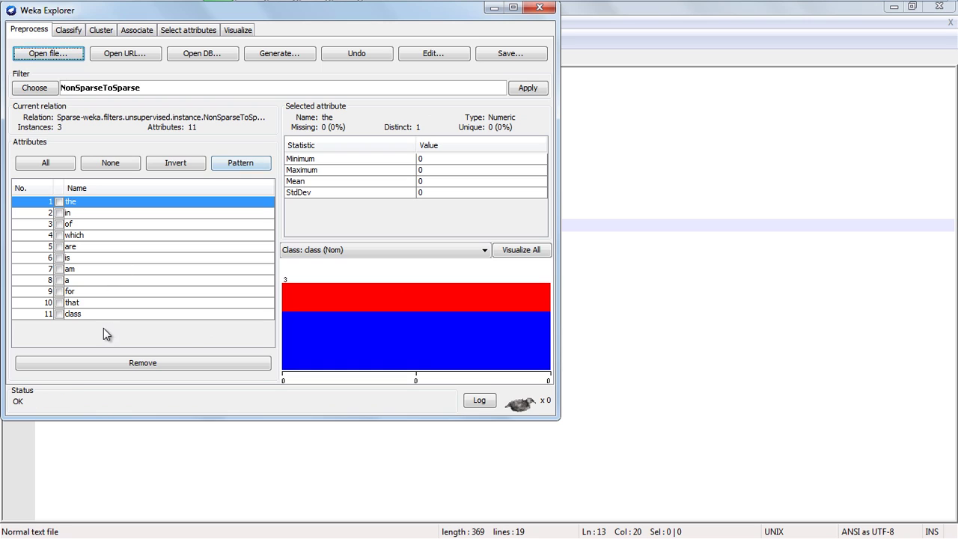
click(37, 89)
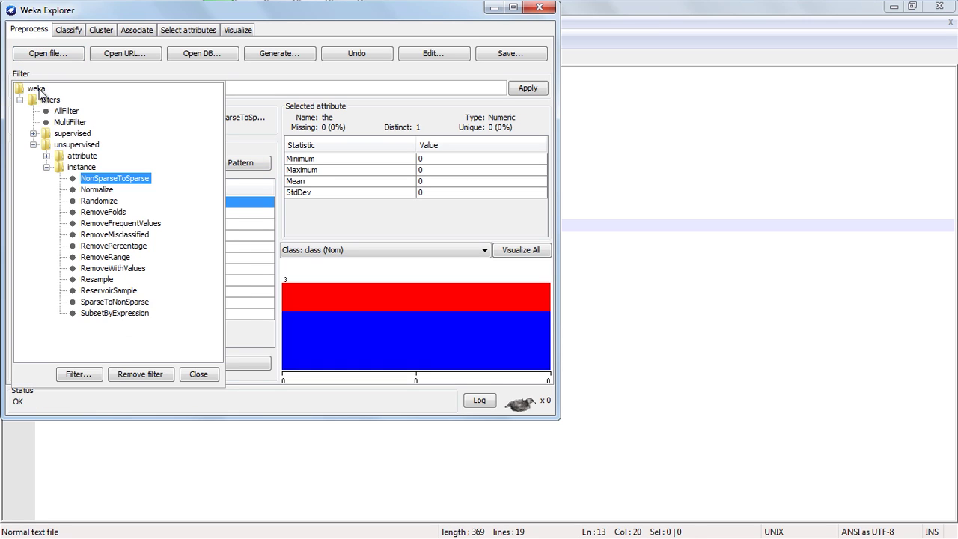
click(111, 303)
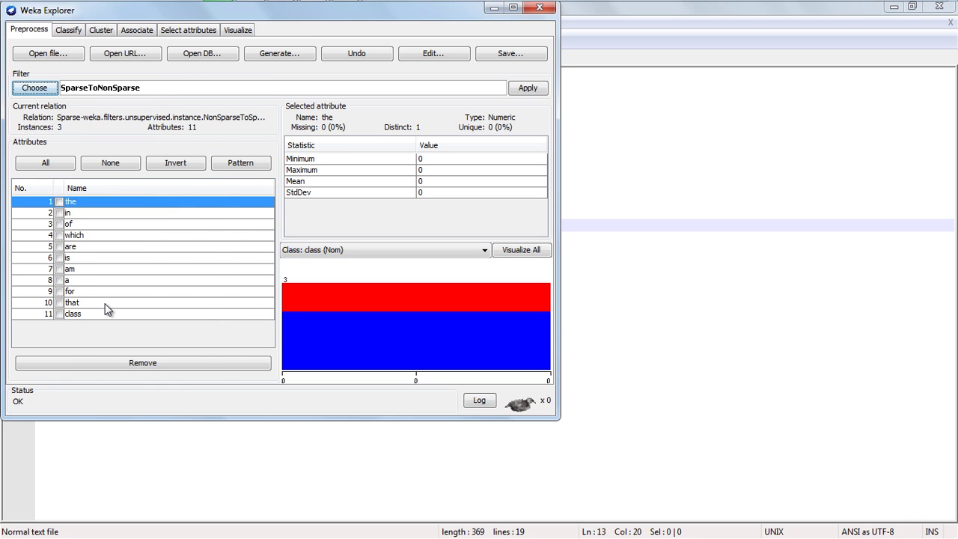
click(539, 90)
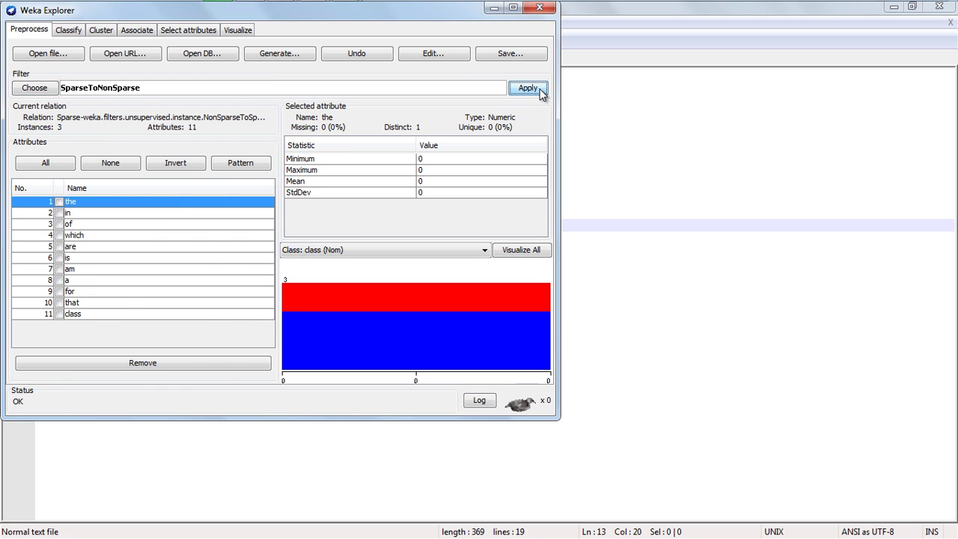
- Save the converted data as SparseFinalResultOriginalNonSparse.arff
click(510, 54)
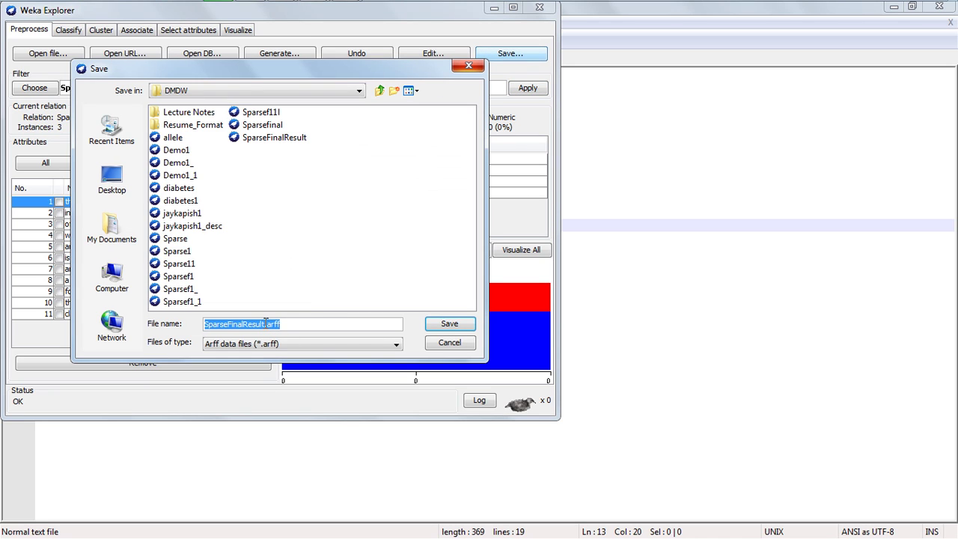
click(266, 323)
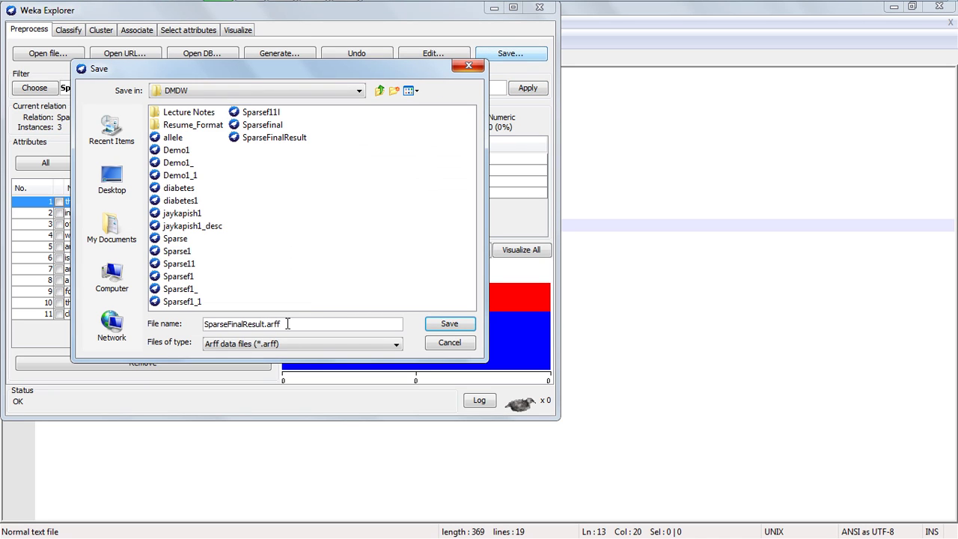
text(OriginalNonSparse)
key(Return)
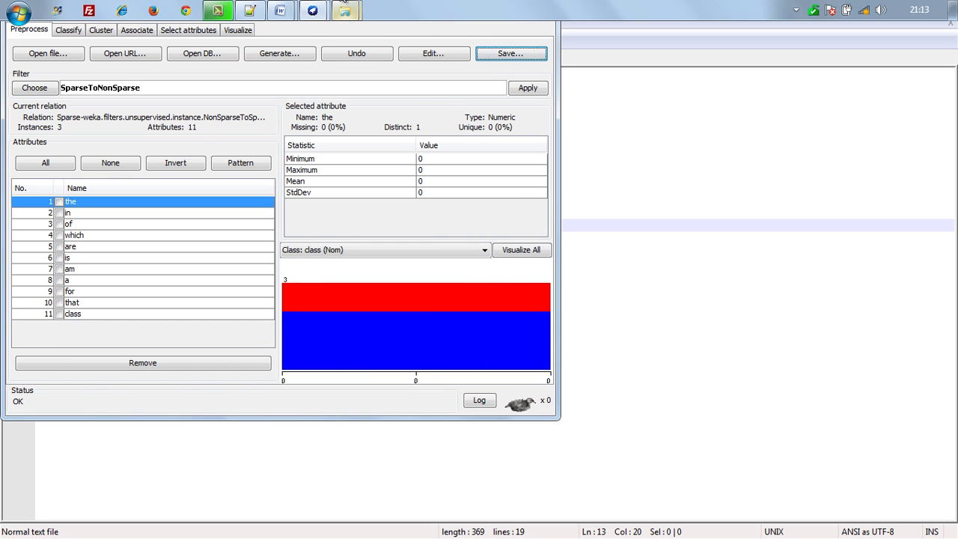
- Open SparseFinalResultOriginalNonSparse.arff from the DMDW folder in Notepad++
mouse_move(345, 11)
click(297, 85)
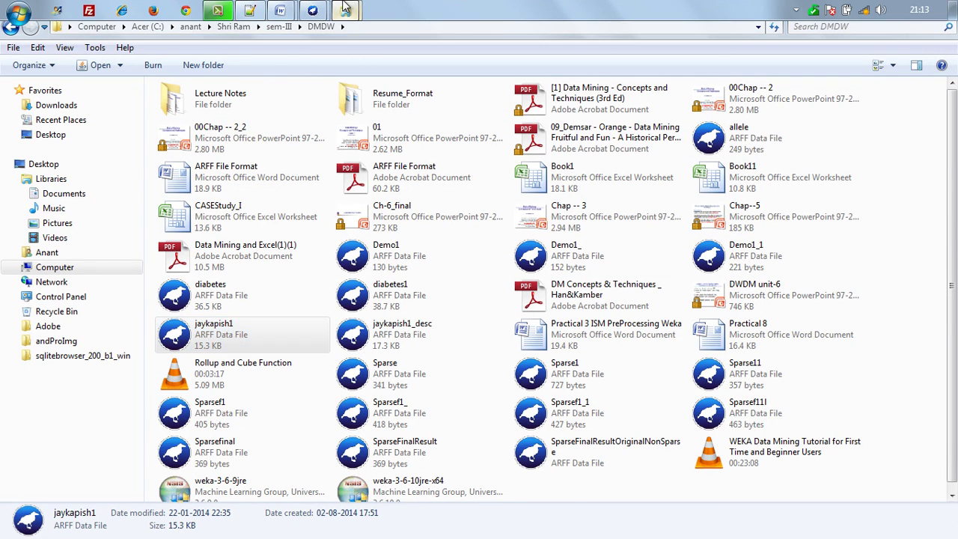
click(391, 72)
click(470, 251)
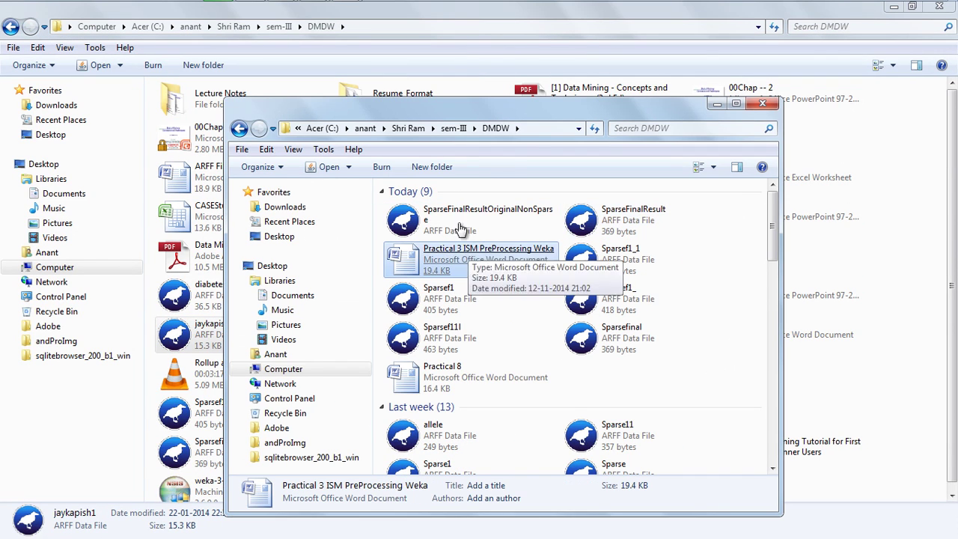
click(452, 223)
right_click(452, 224)
click(494, 226)
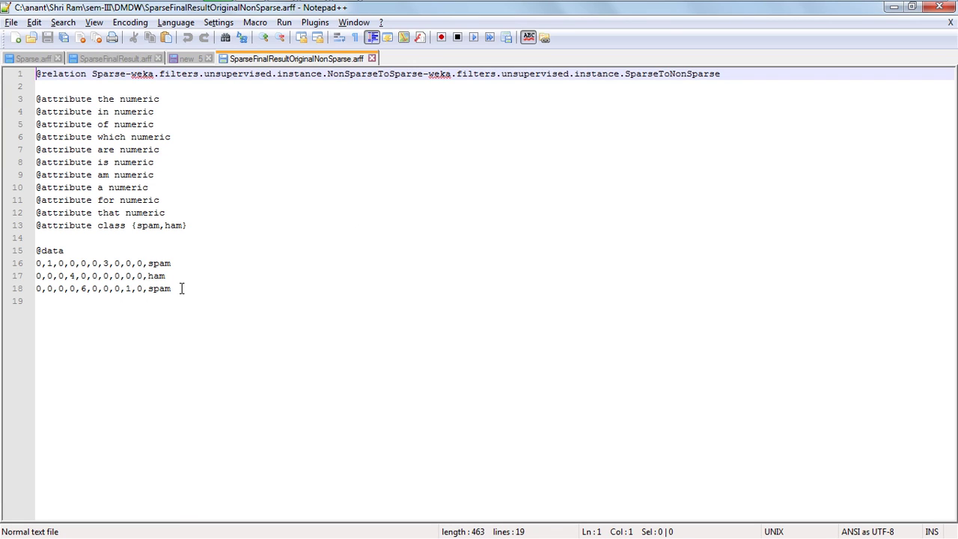
- Compare the dense data rows with SparseFinalResult.arff's sparse rows, then return to the Word notes
drag(181, 289, 192, 263)
click(149, 262)
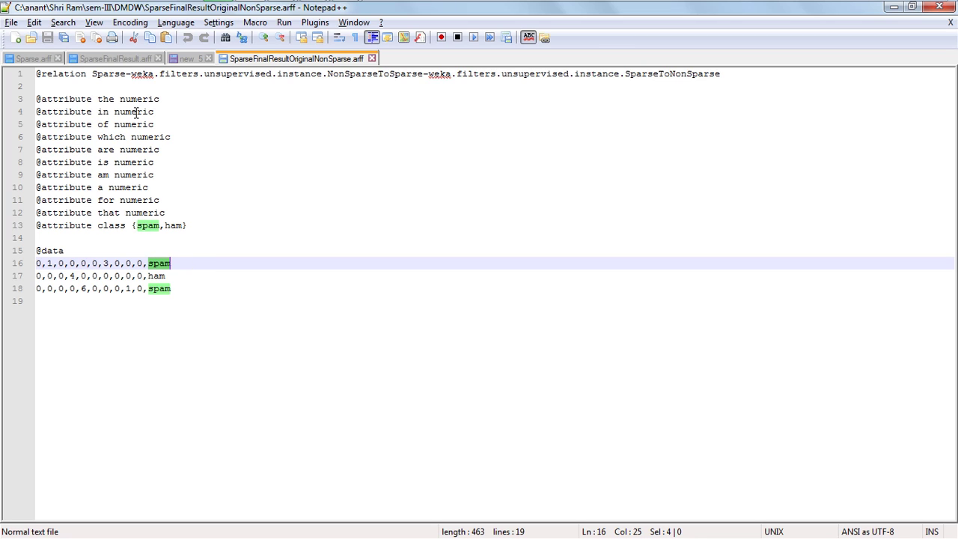
click(98, 59)
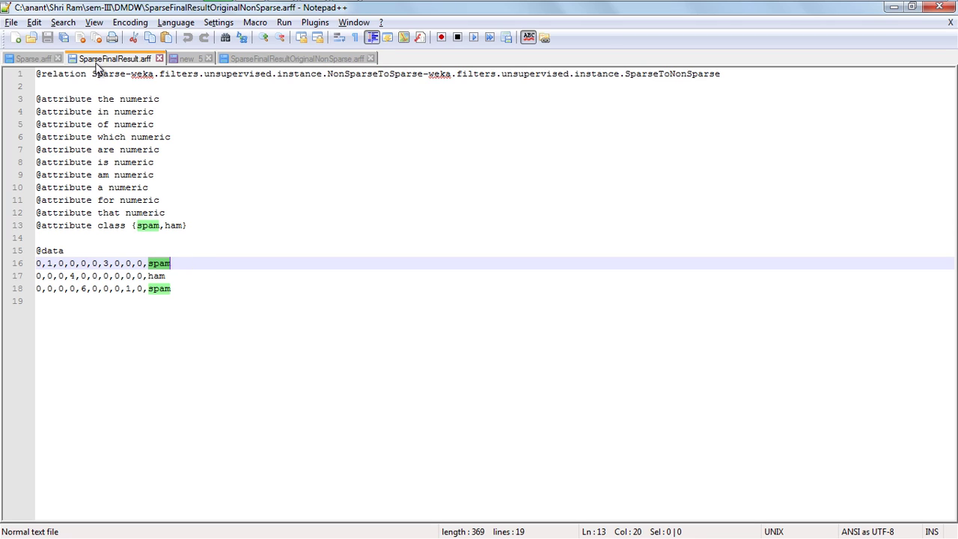
click(276, 59)
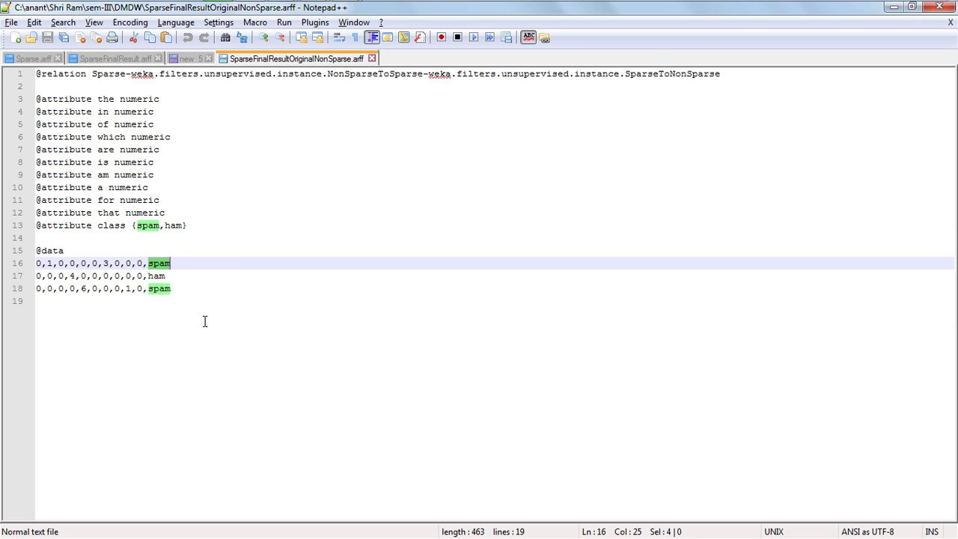
key(alt+Tab)
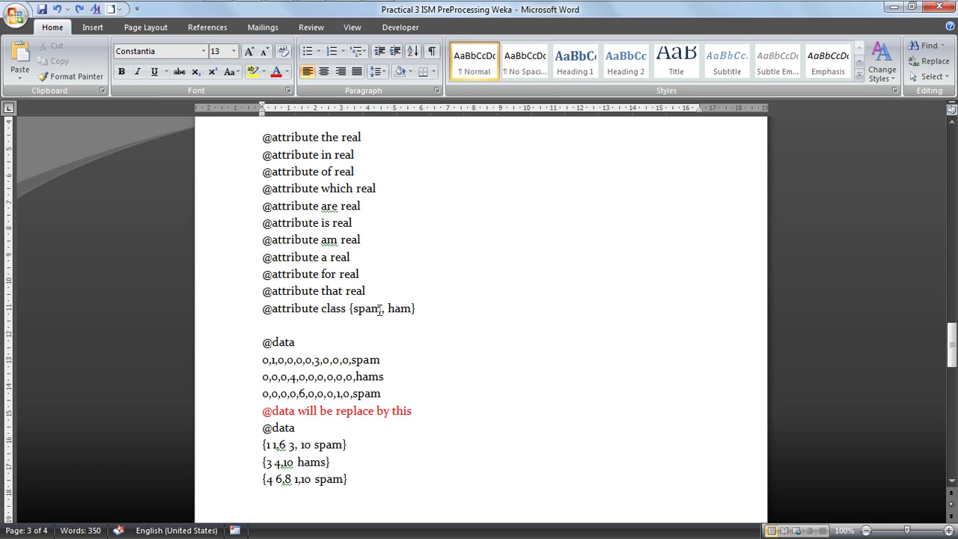
drag(381, 308, 349, 308)
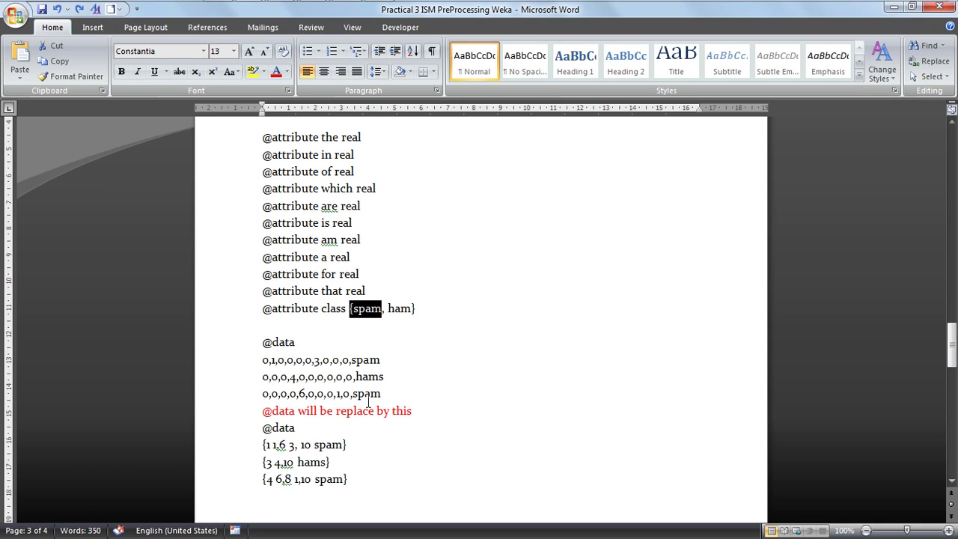
click(364, 359)
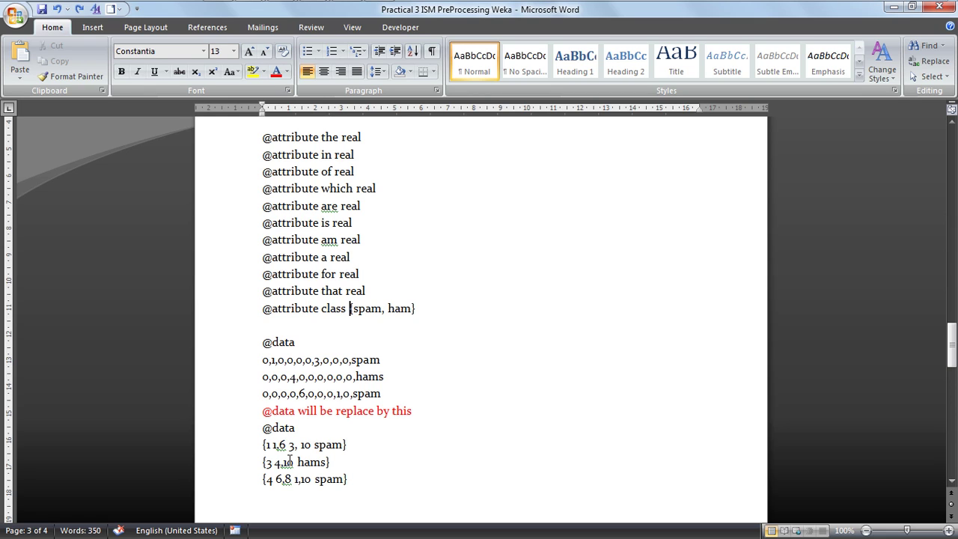
drag(284, 462, 318, 460)
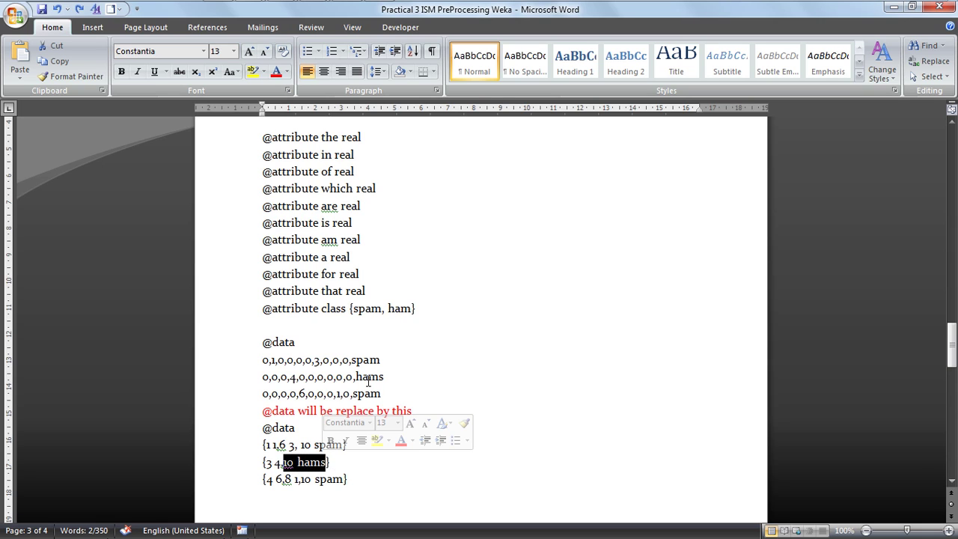
click(412, 309)
text(s)
key(Down)
click(349, 309)
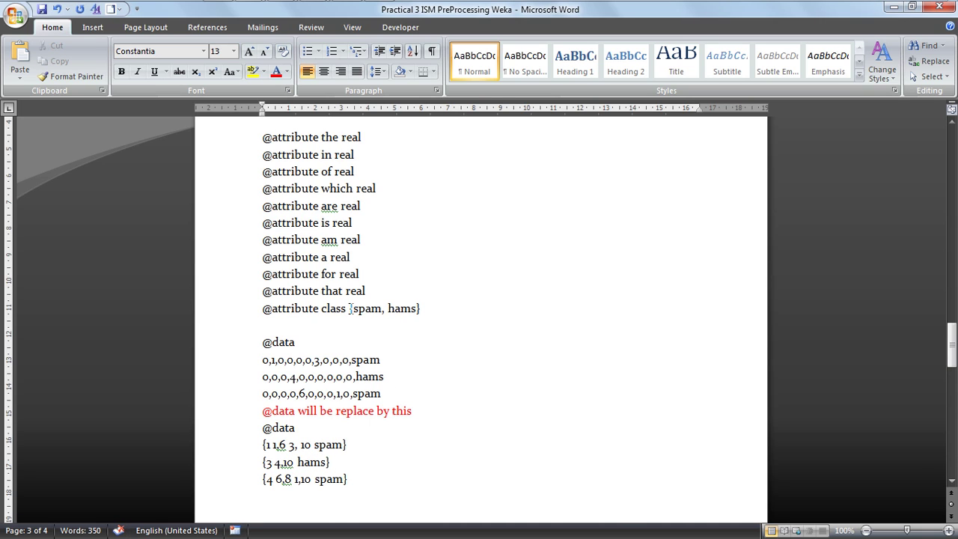
key(Delete)
key(shift+End)
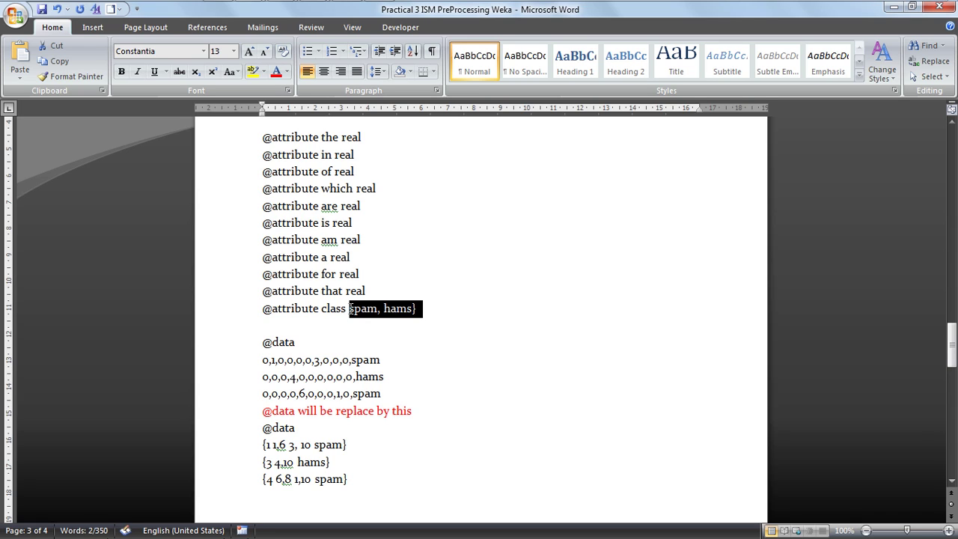
text(string)
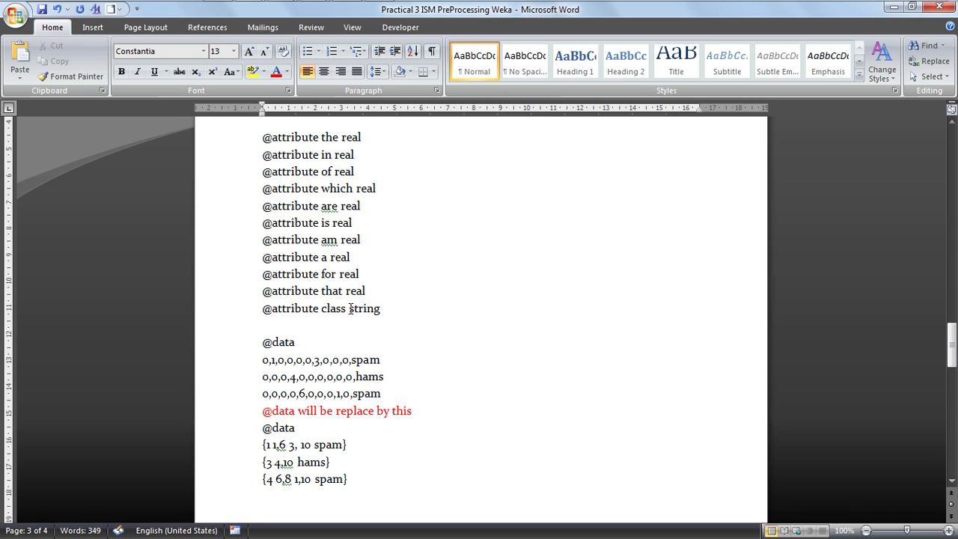
- Review the red note and sparse data block, then return to the non-sparse ARFF in Notepad++
click(379, 376)
drag(262, 410, 424, 497)
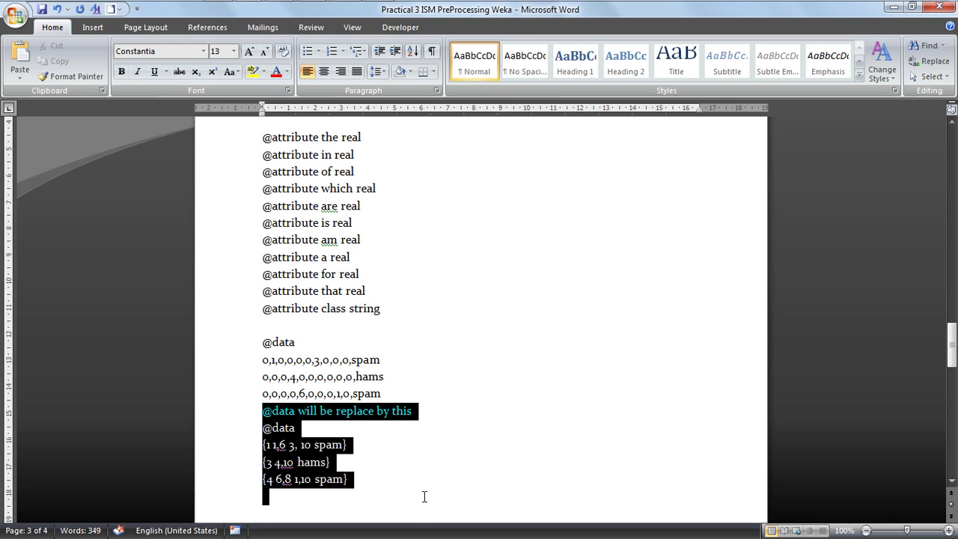
click(423, 497)
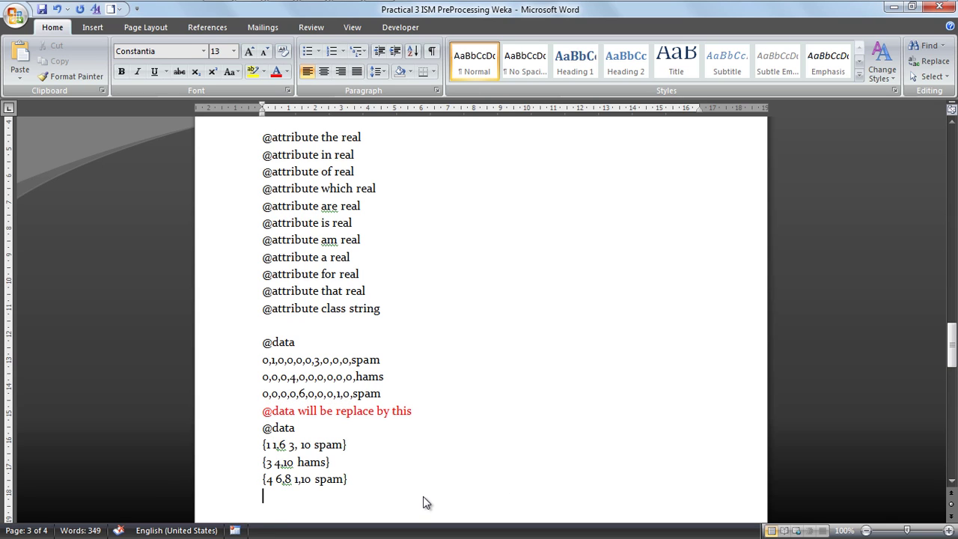
key(alt+Tab)
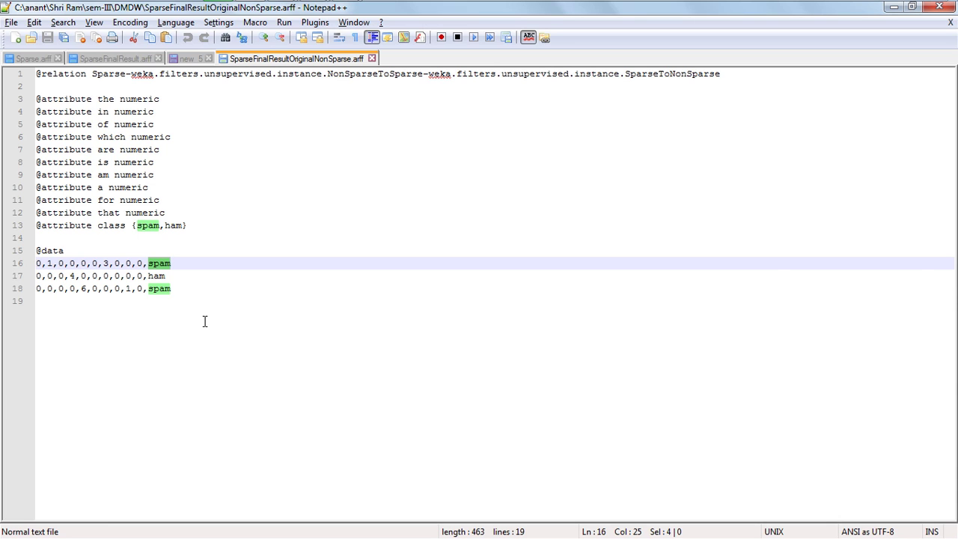